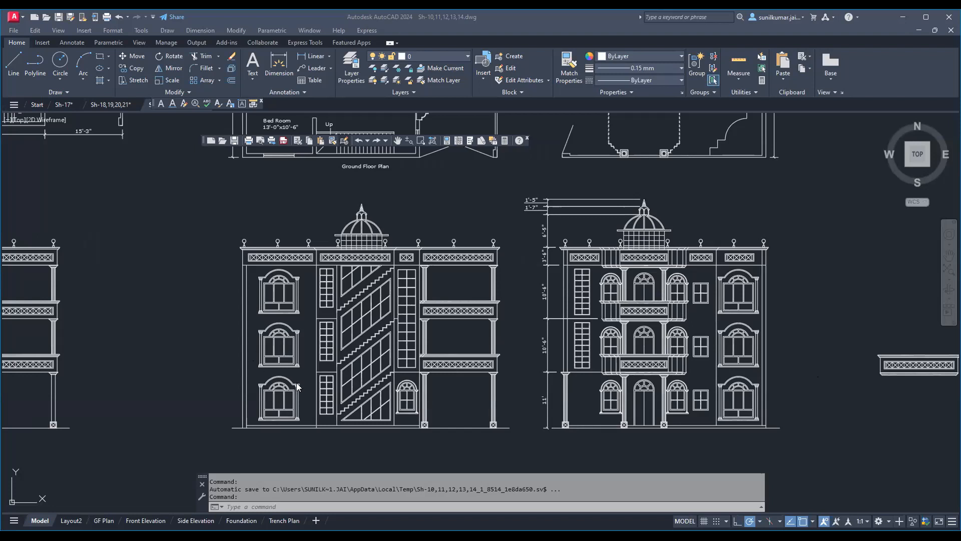
Start a Write Block and set its base point at the lower-left corner of the rightmost top-floor arched window.
click(278, 506)
text(w)
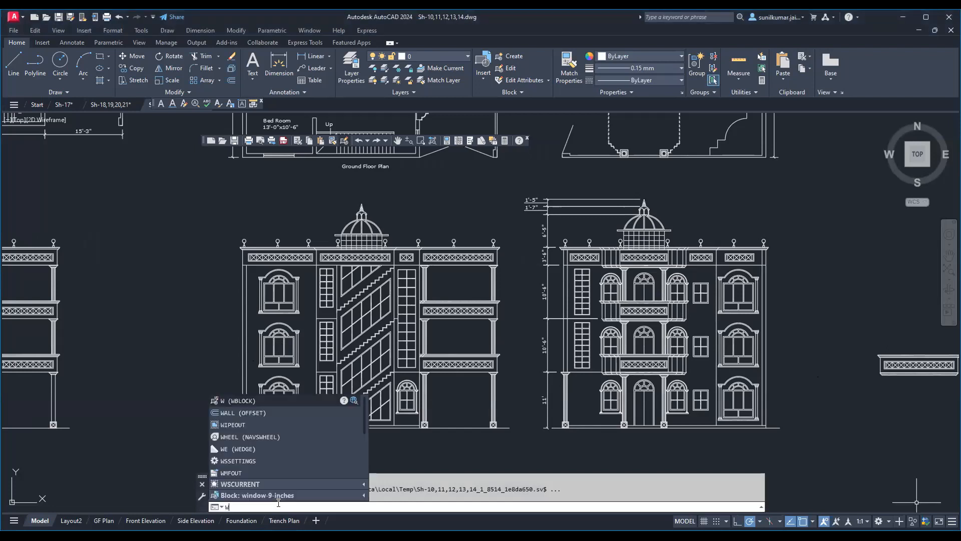
key(space)
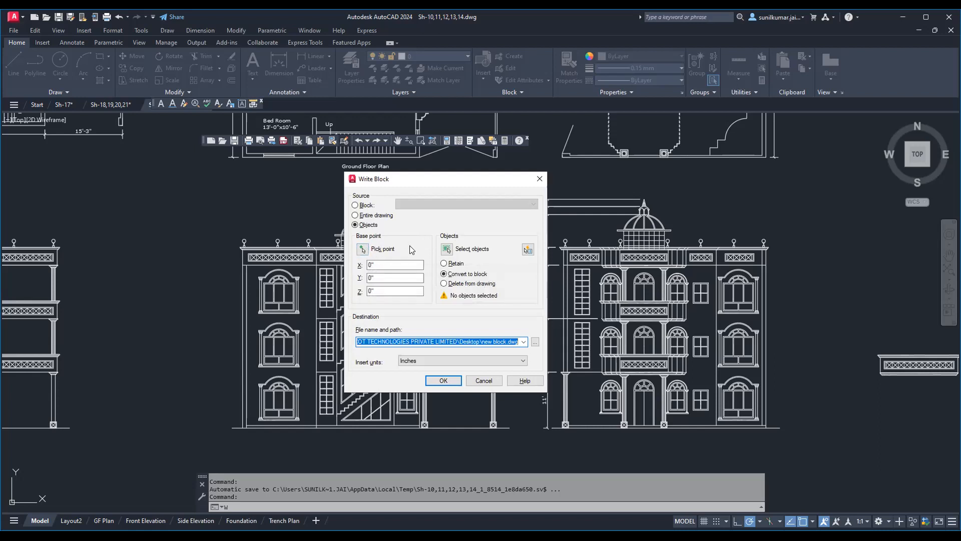
click(363, 250)
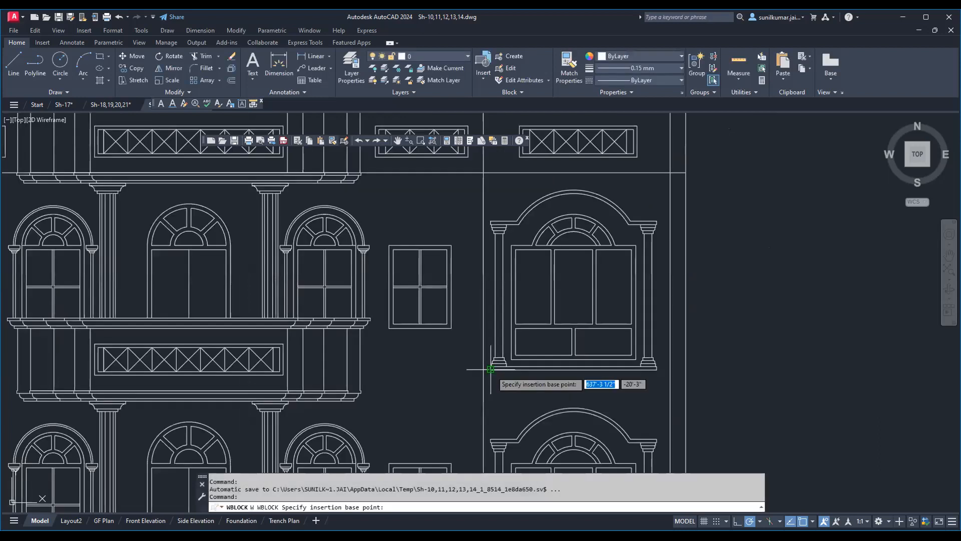
click(490, 369)
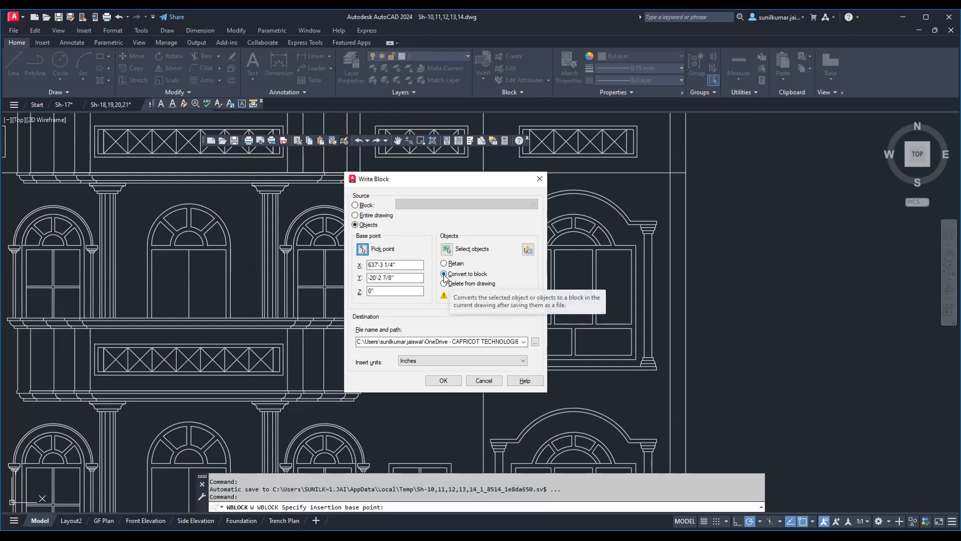
Try to write the block to a Desktop file named window without selecting any objects.
click(535, 342)
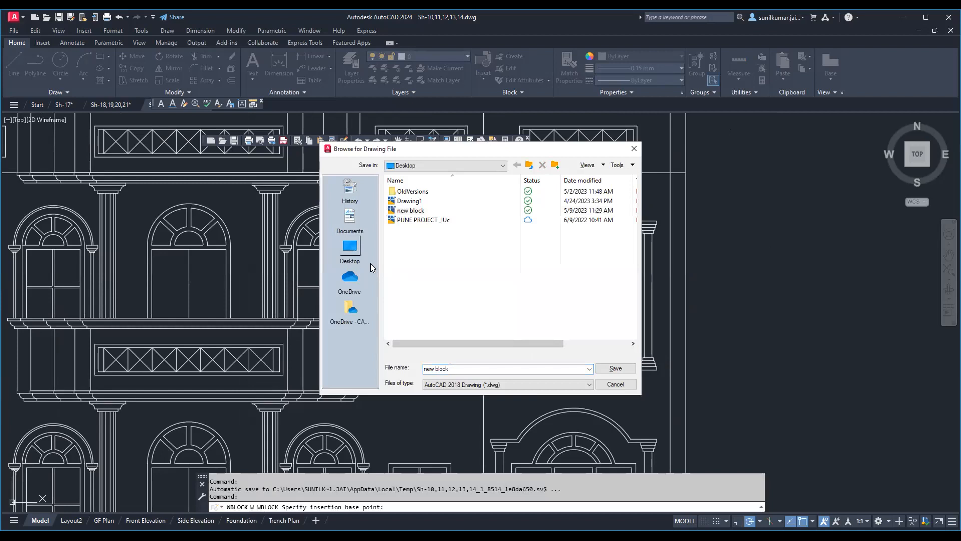
double_click(454, 368)
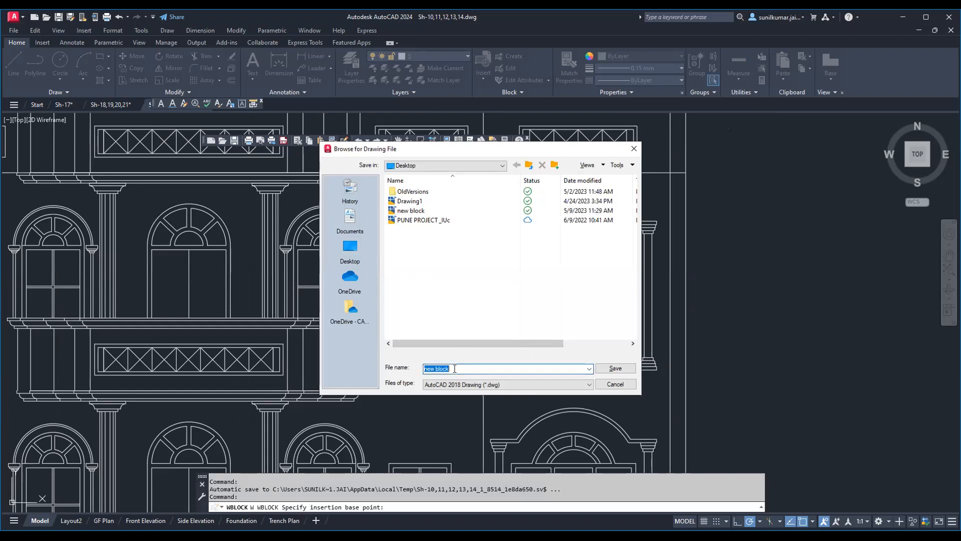
text(e)
text(window)
click(624, 368)
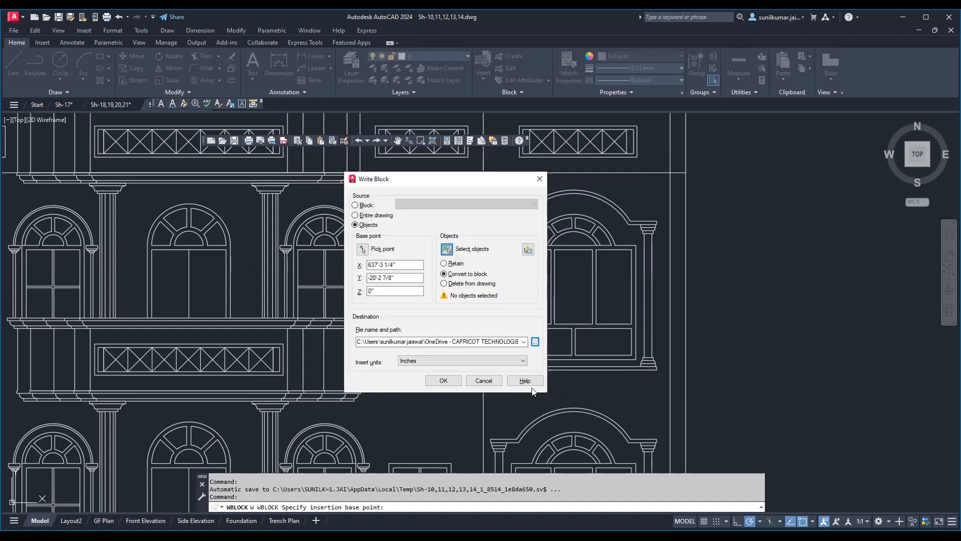
click(444, 380)
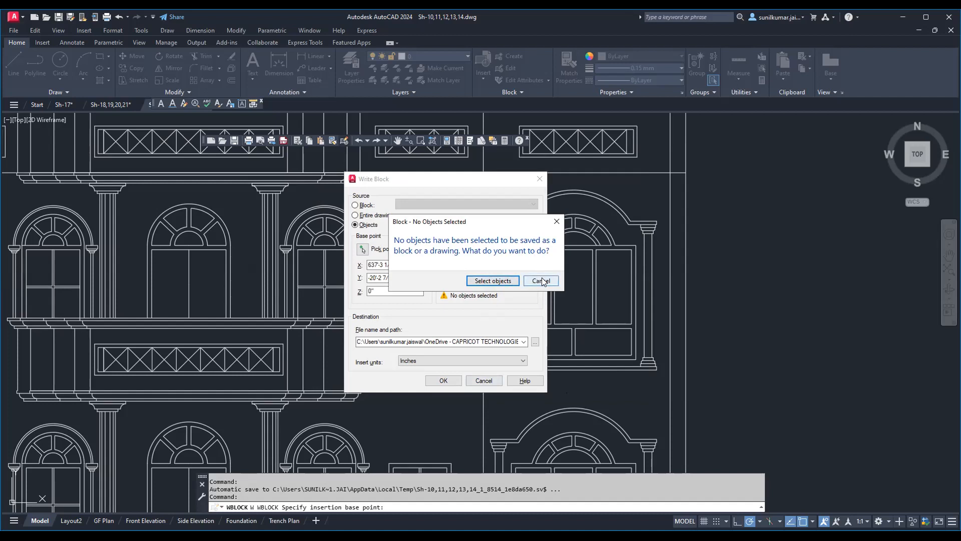
click(493, 280)
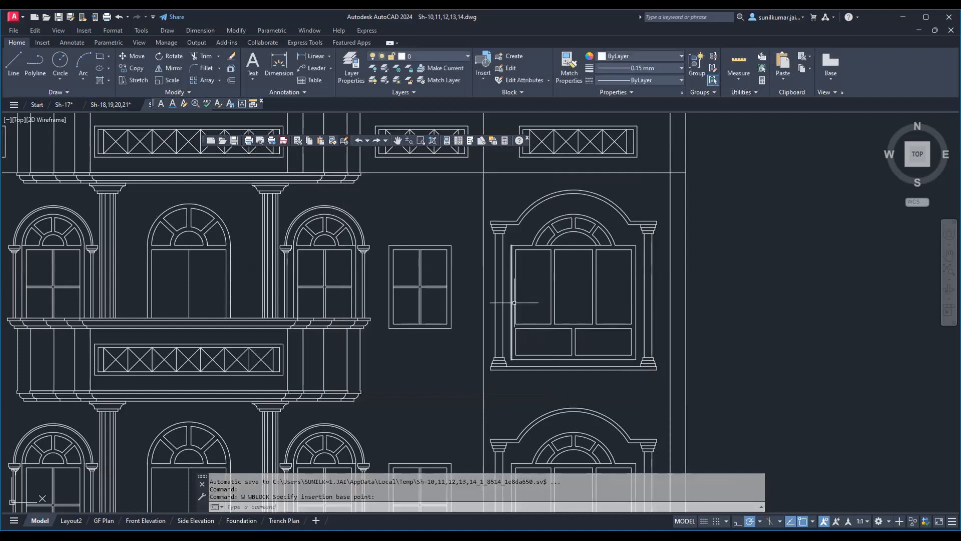
Start Write Block with the top-floor arched window's lower-left corner as base point and the whole window as its objects.
text(w)
key(Return)
click(397, 238)
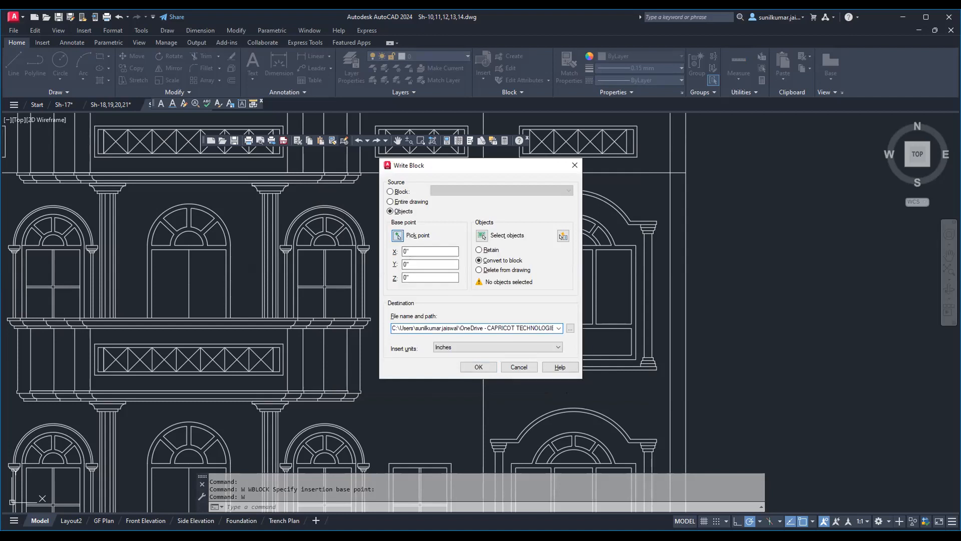
click(481, 236)
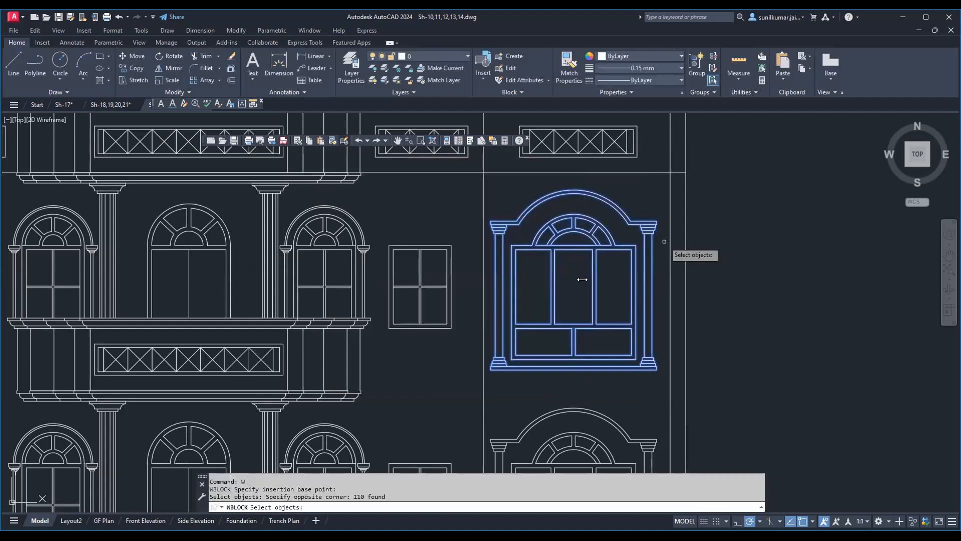
key(Return)
Set the block's destination to a Desktop file named window and write the block.
click(571, 328)
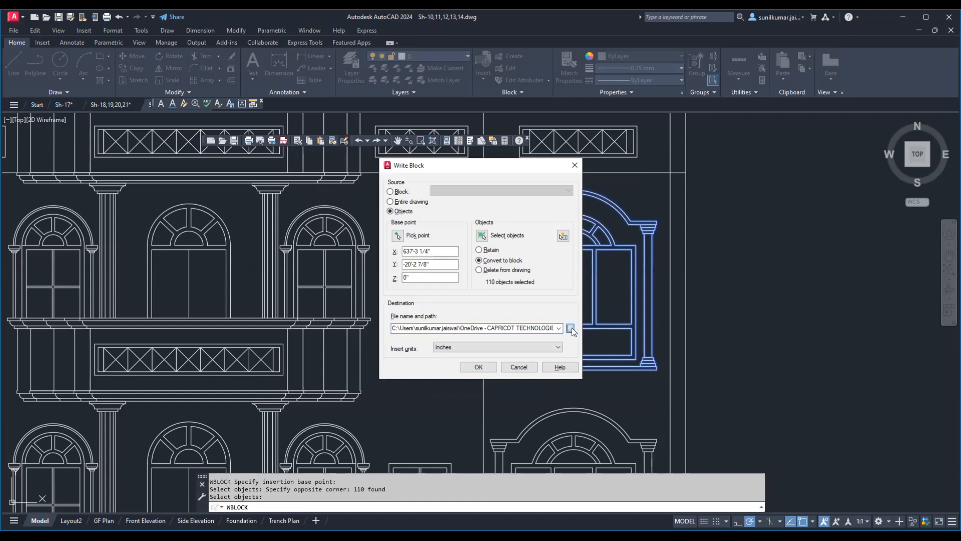
click(461, 369)
key(ctrl+a)
text(window)
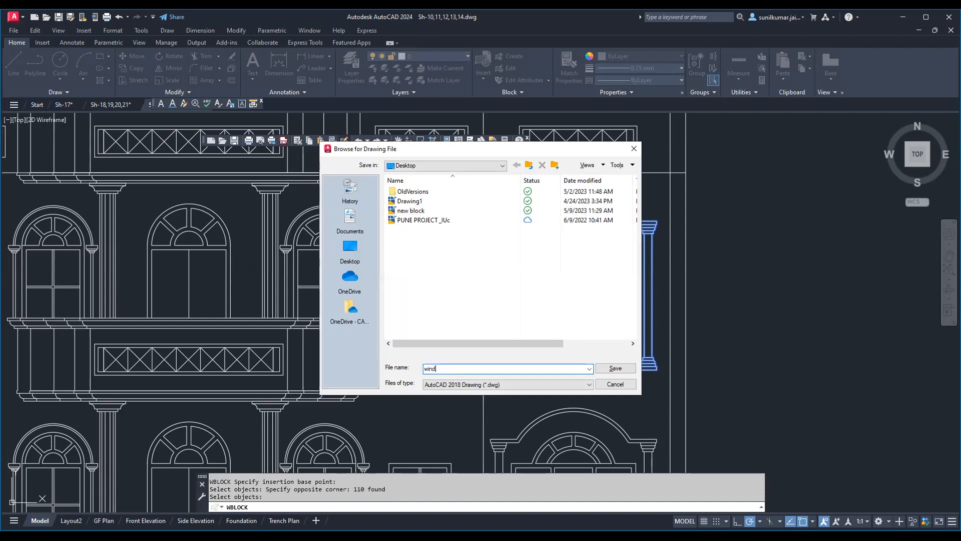
click(612, 371)
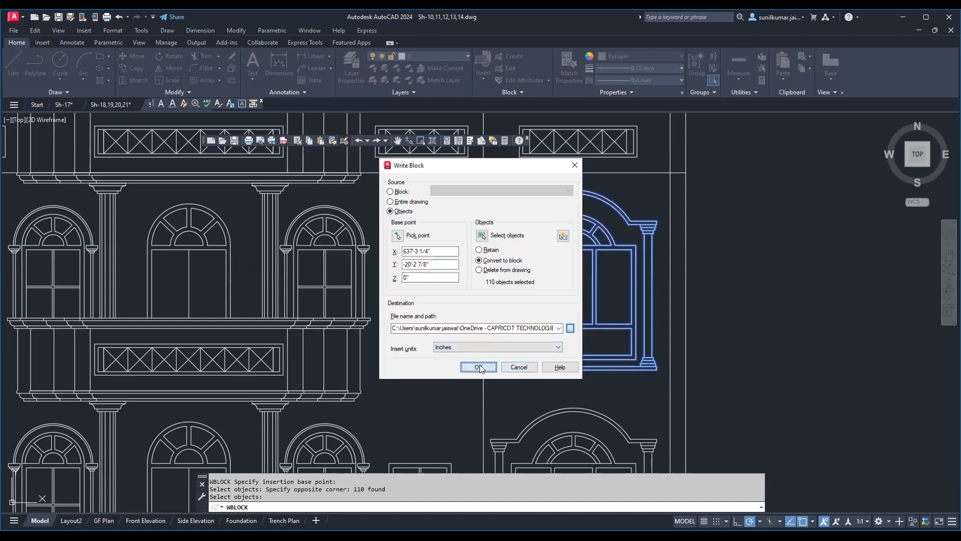
click(479, 367)
Insert the window block from the recent blocks, redefining the existing definition, and place it beside the elevation's right side.
scroll(452, 347, down, 6)
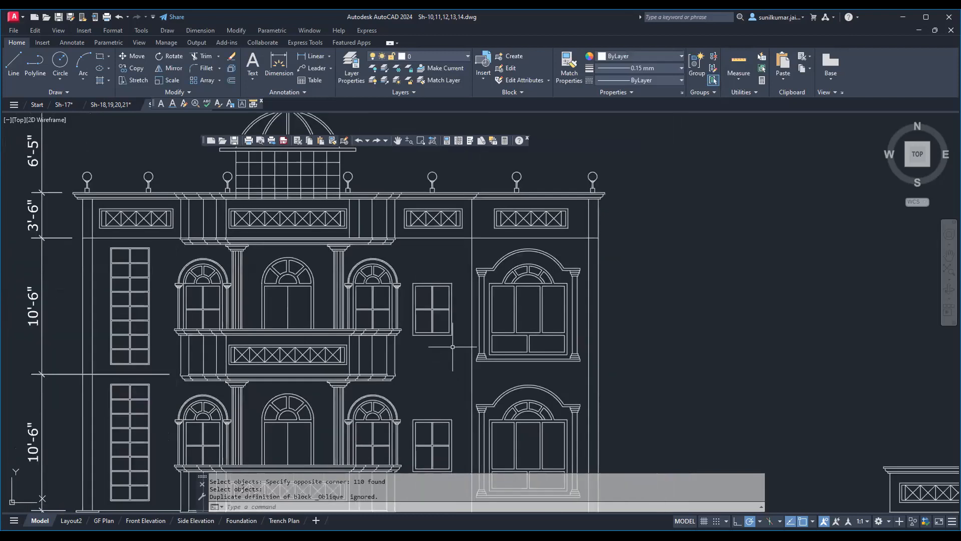
scroll(440, 325, up, 2)
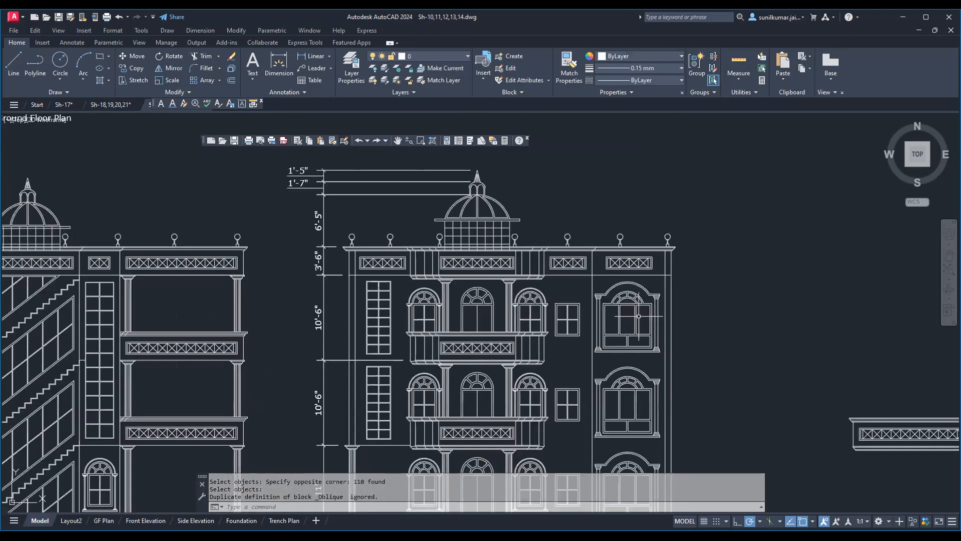
scroll(639, 315, up, 4)
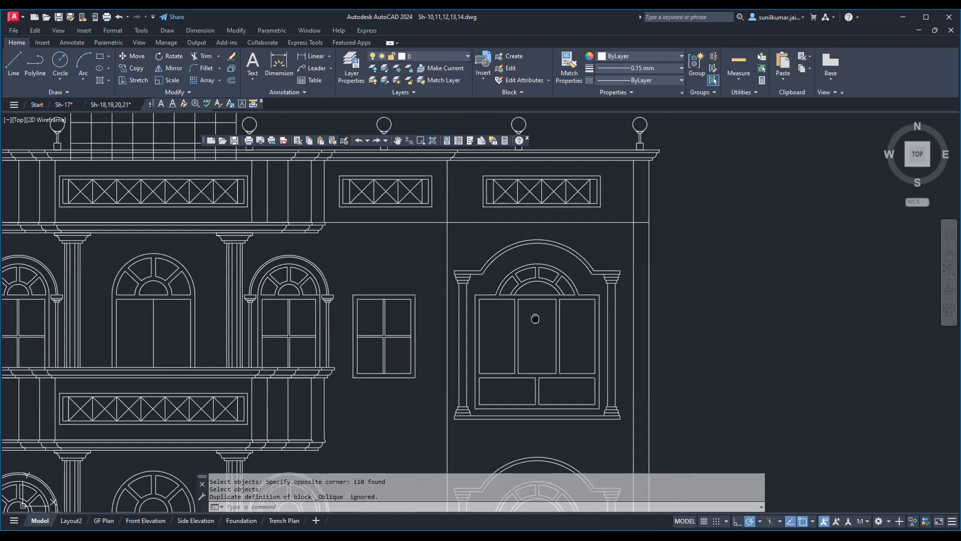
mouse_move(564, 316)
middle_down()
mouse_move(483, 335)
mouse_move(477, 323)
middle_up()
scroll(506, 344, up, 2)
scroll(460, 316, down, 2)
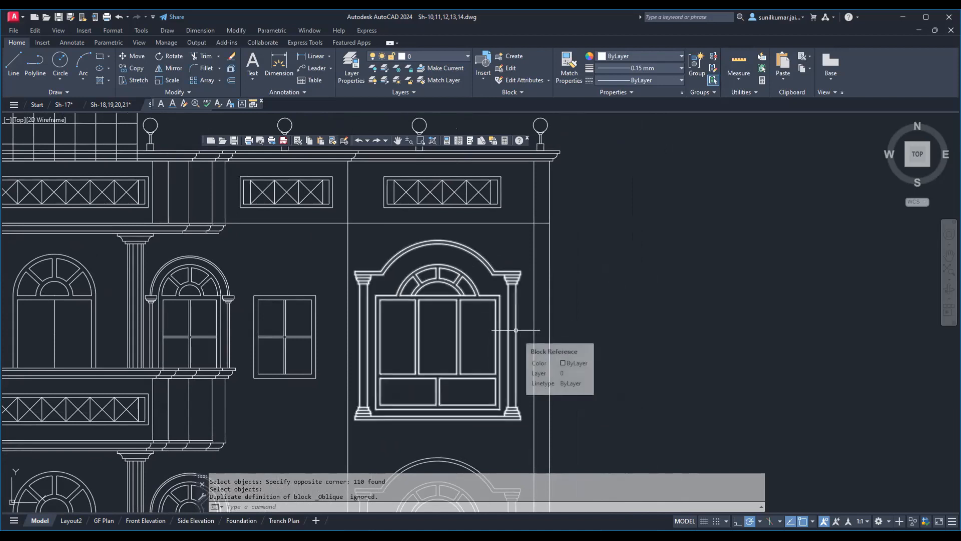
text(i)
key(Return)
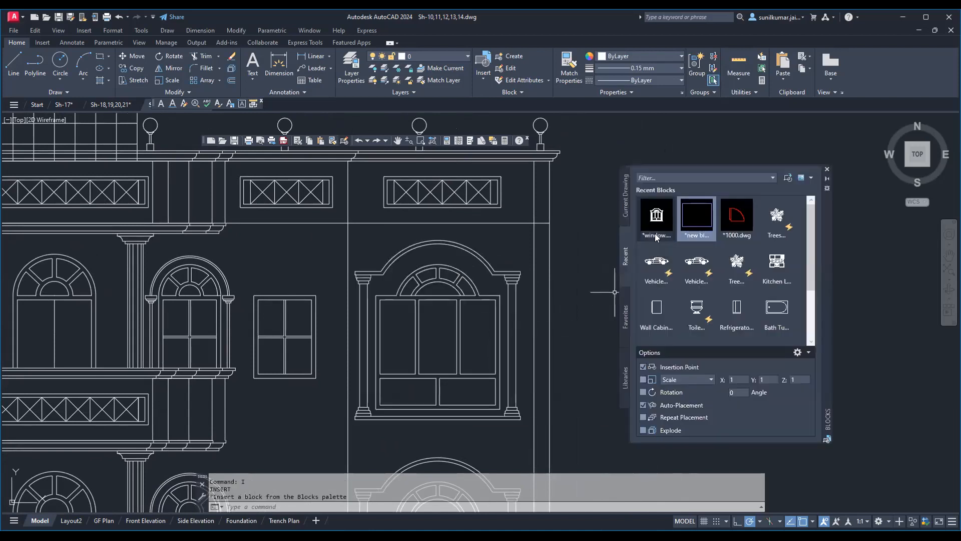
mouse_move(658, 223)
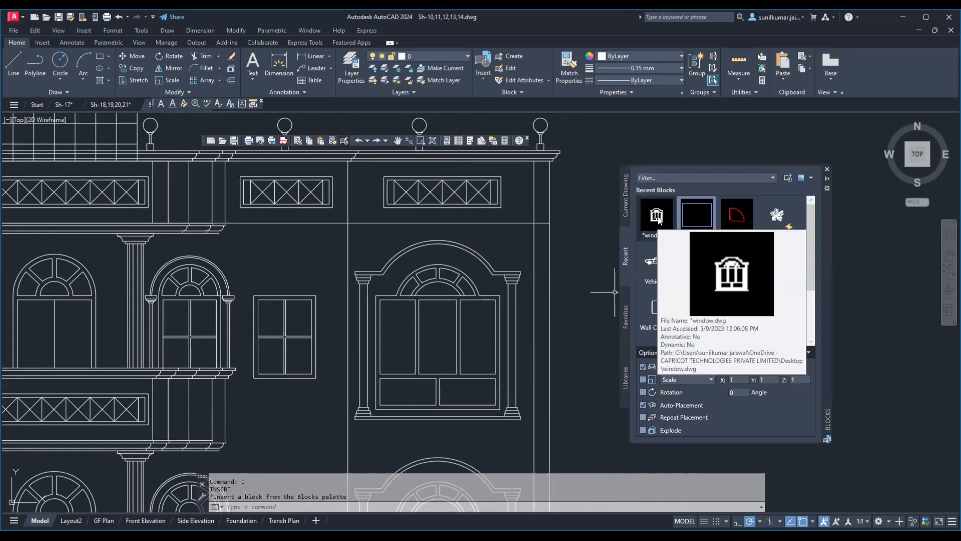
click(659, 217)
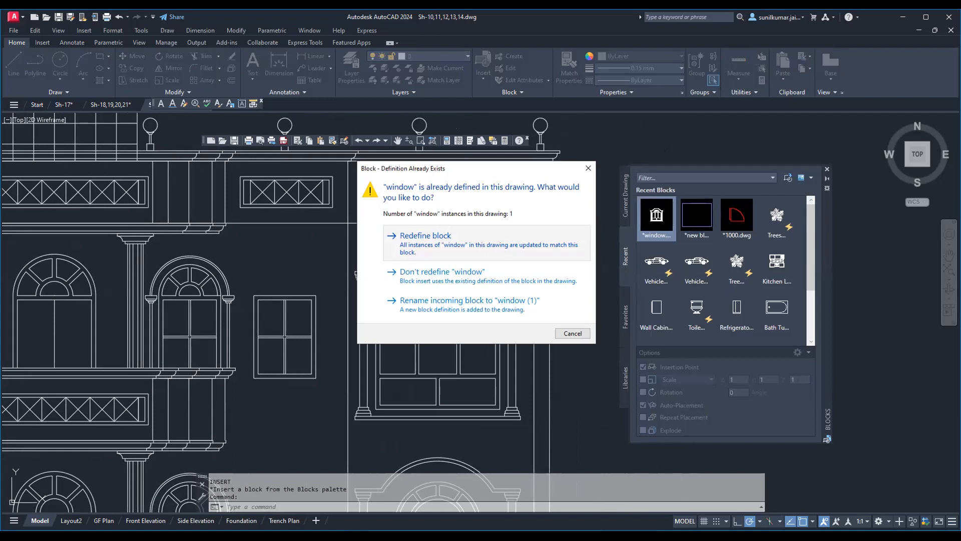
click(486, 243)
click(599, 331)
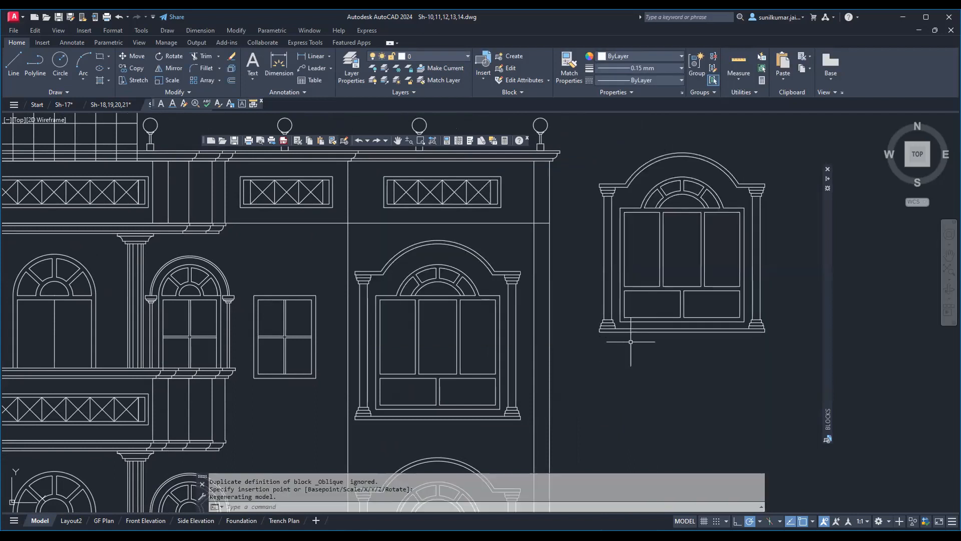
Insert another window block at scale factor 2 to the right of the first inserted copy.
middle_drag(726, 327, 654, 372)
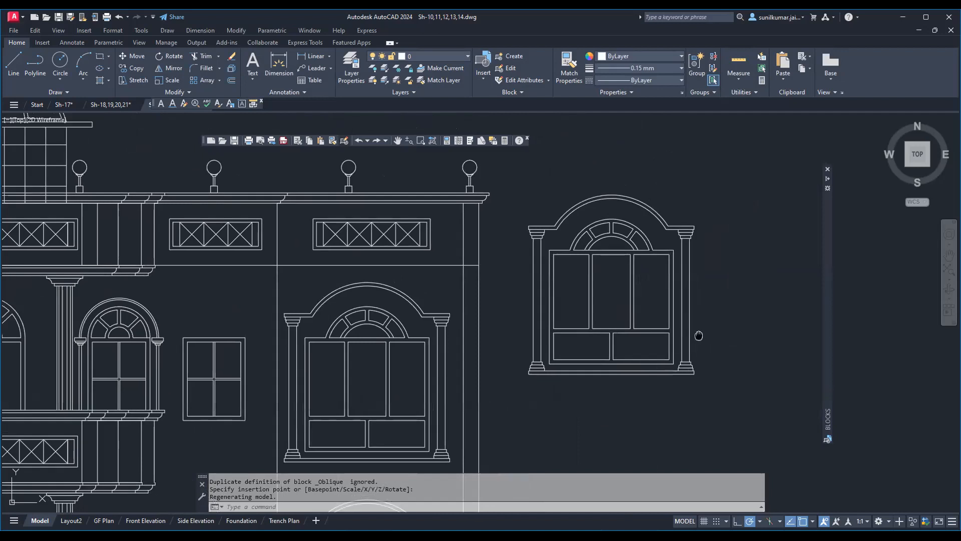
middle_drag(699, 335, 658, 345)
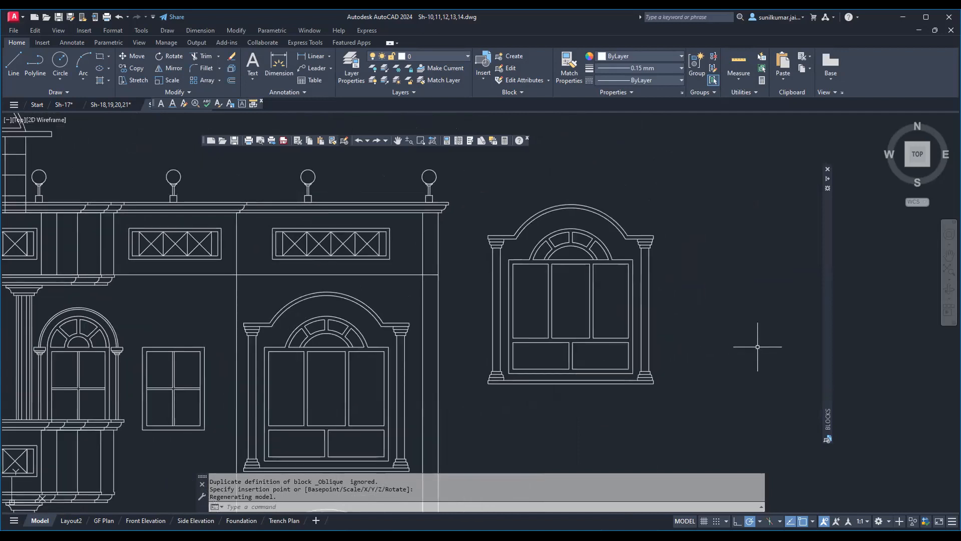
mouse_move(824, 181)
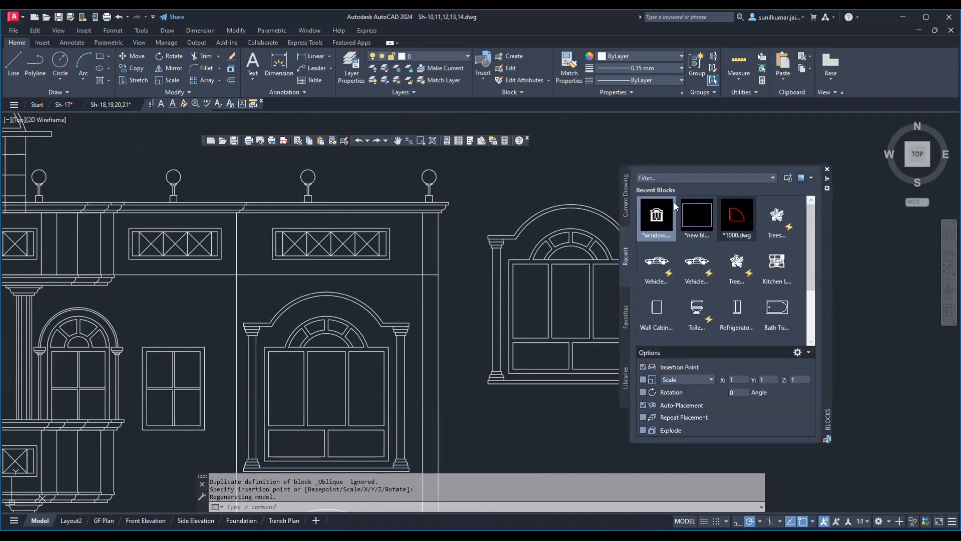
click(657, 215)
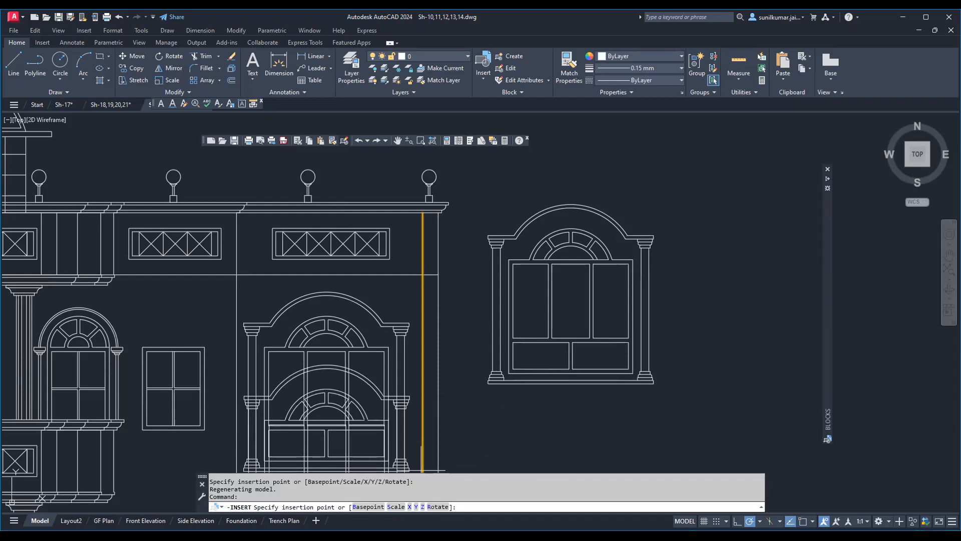
middle_drag(705, 369, 525, 373)
text(S)
key(Return)
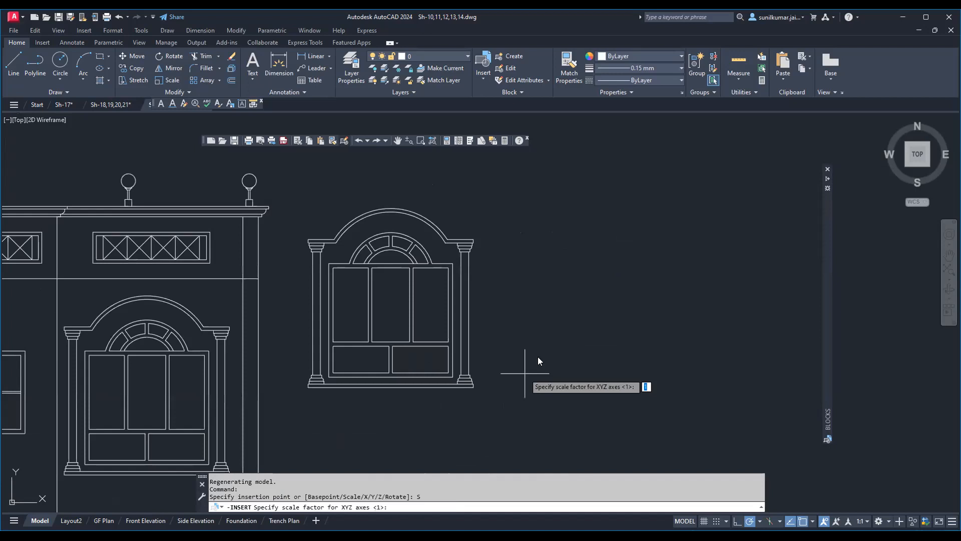
text(2)
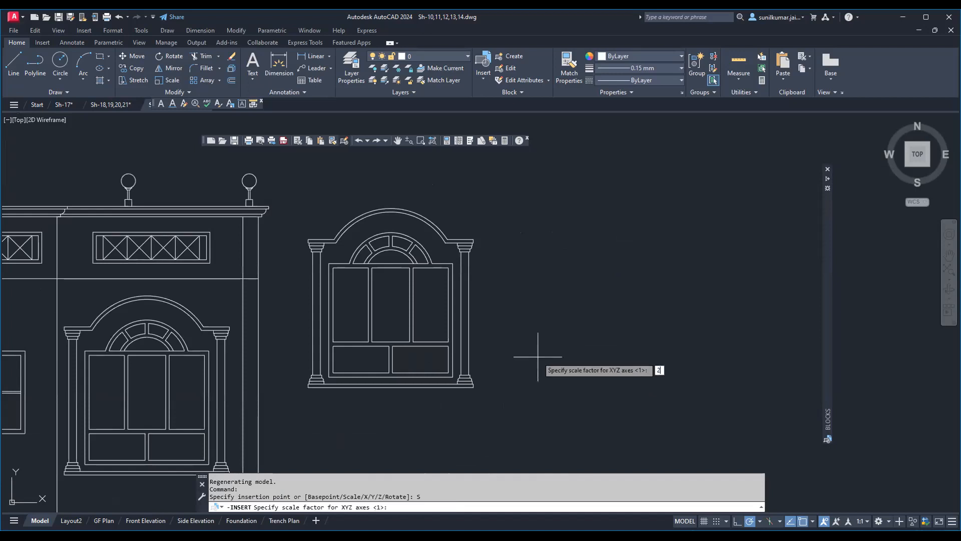
key(Return)
scroll(531, 370, down, 4)
click(652, 353)
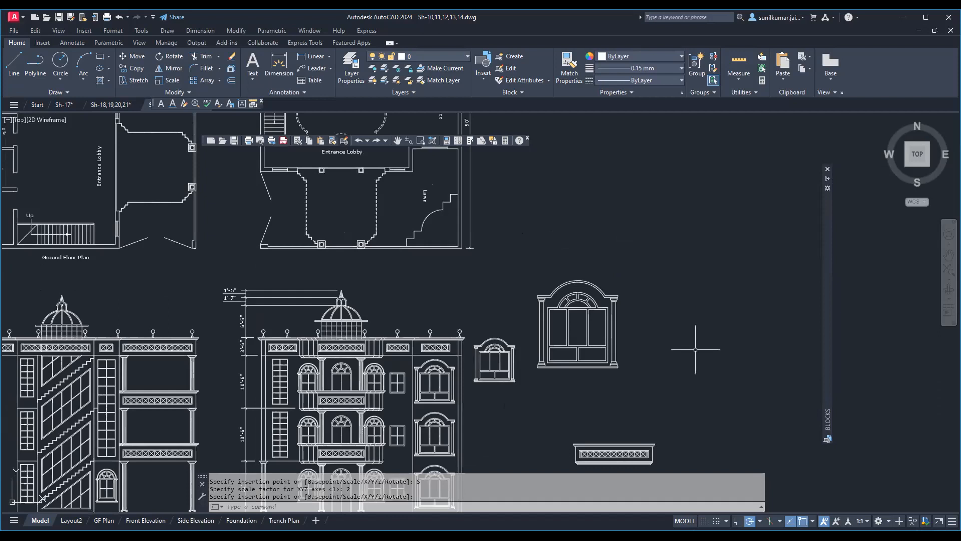
Insert a third window block rotated 45 degrees to the right of the enlarged copy.
text(i)
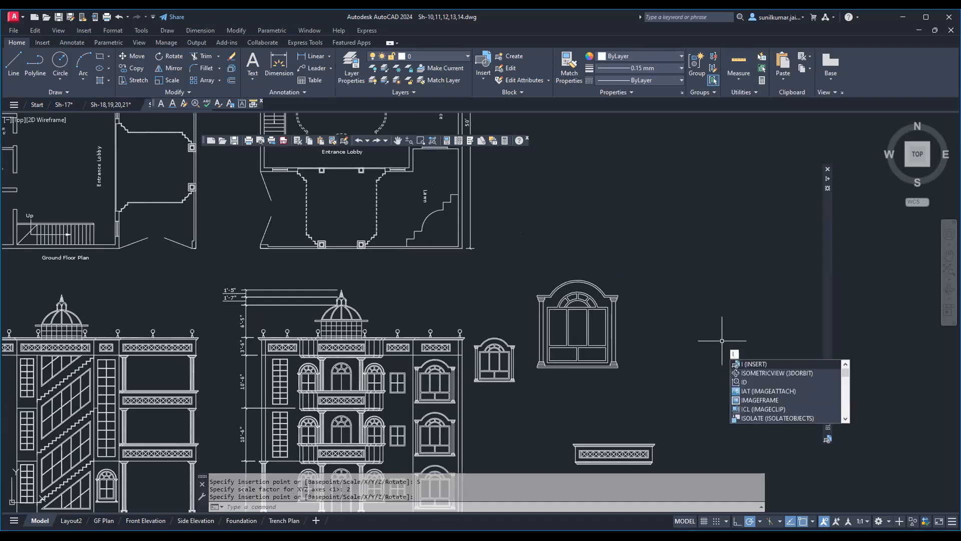
key(Return)
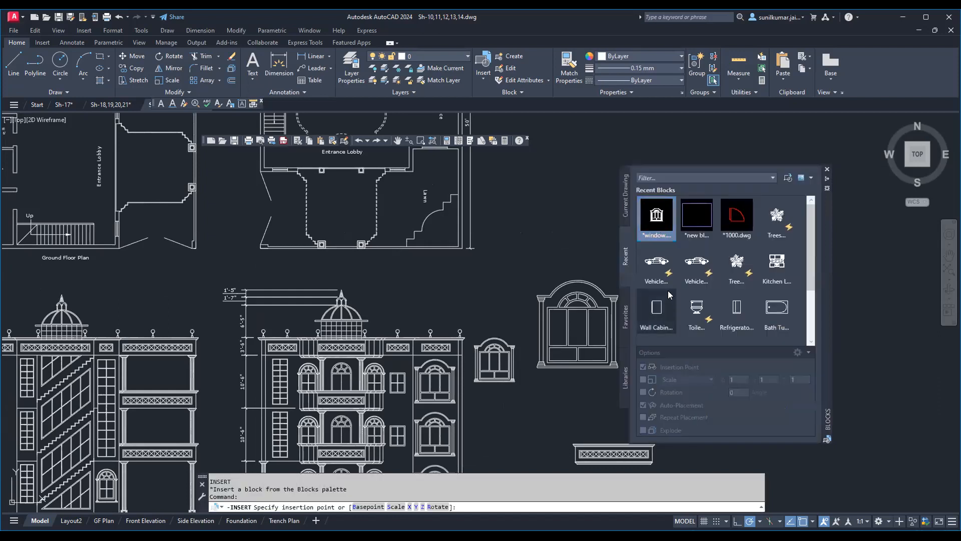
click(655, 225)
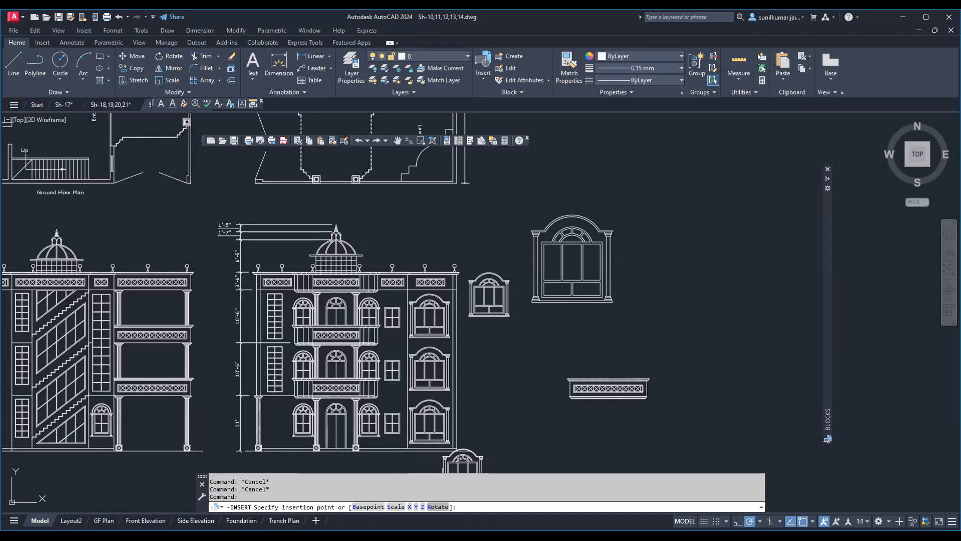
text(R)
key(Return)
text(45)
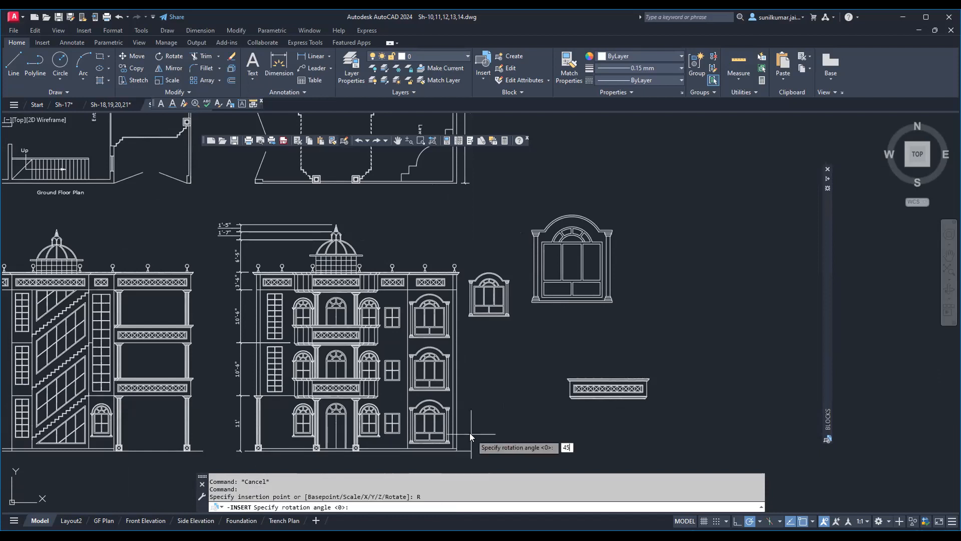
key(Return)
click(677, 284)
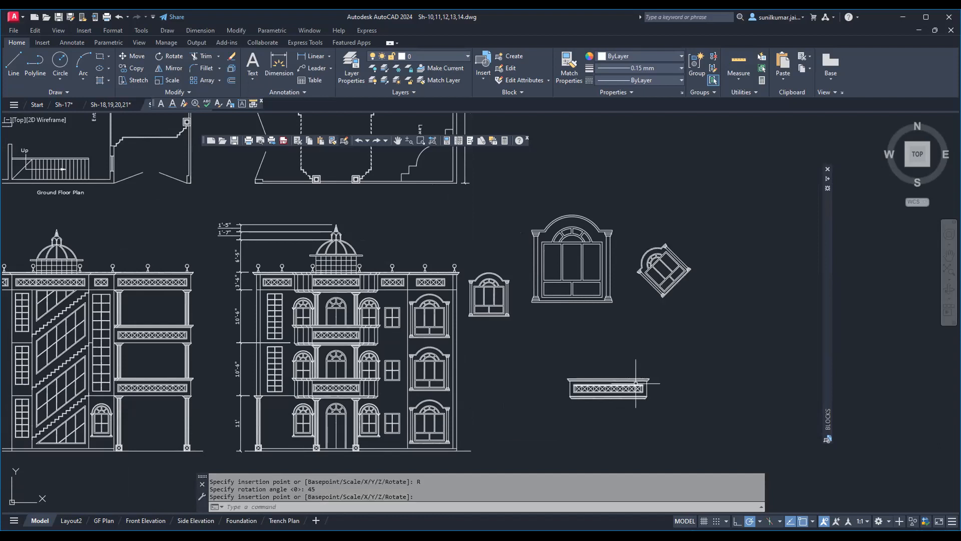
scroll(705, 295, up, 2)
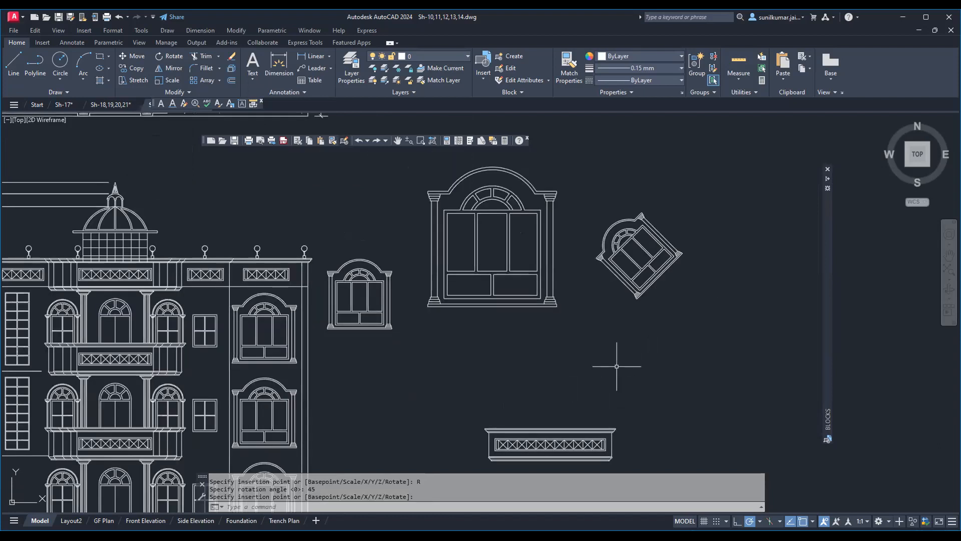
Compare the normal, double-size and rotated window blocks placed beside the elevation.
mouse_move(570, 339)
middle_down()
mouse_move(771, 388)
mouse_move(644, 332)
mouse_move(627, 336)
middle_up()
mouse_move(559, 313)
middle_down()
mouse_move(640, 328)
mouse_move(571, 350)
mouse_move(574, 375)
middle_up()
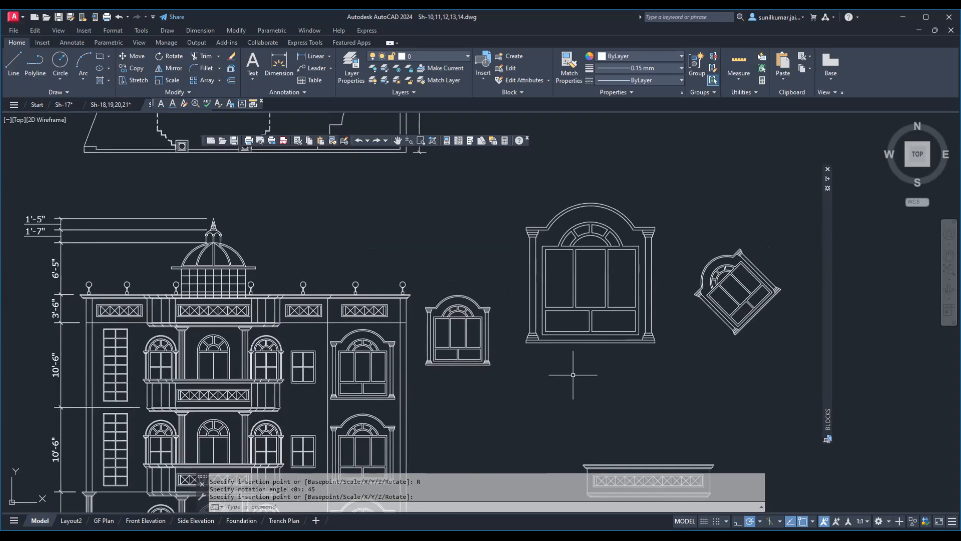
scroll(573, 374, up, 2)
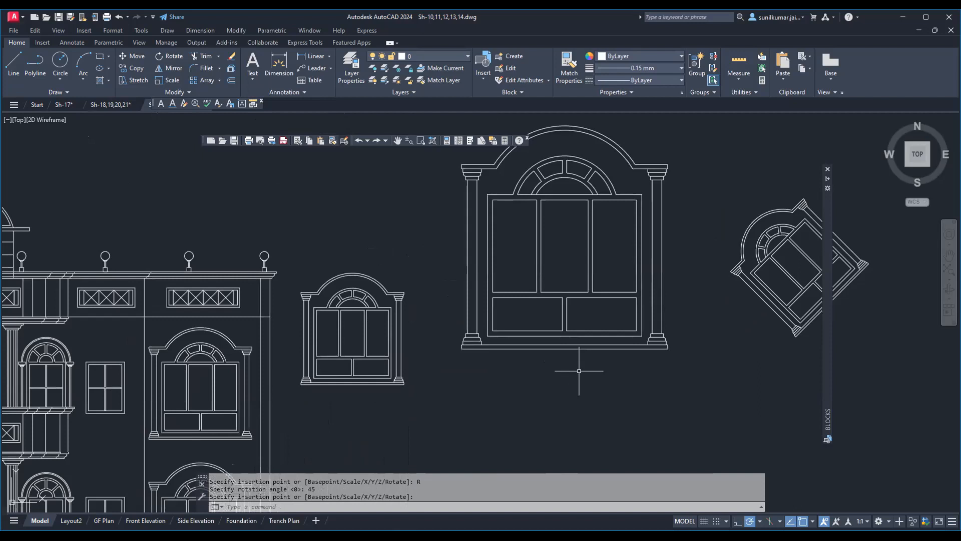
middle_drag(573, 371, 515, 382)
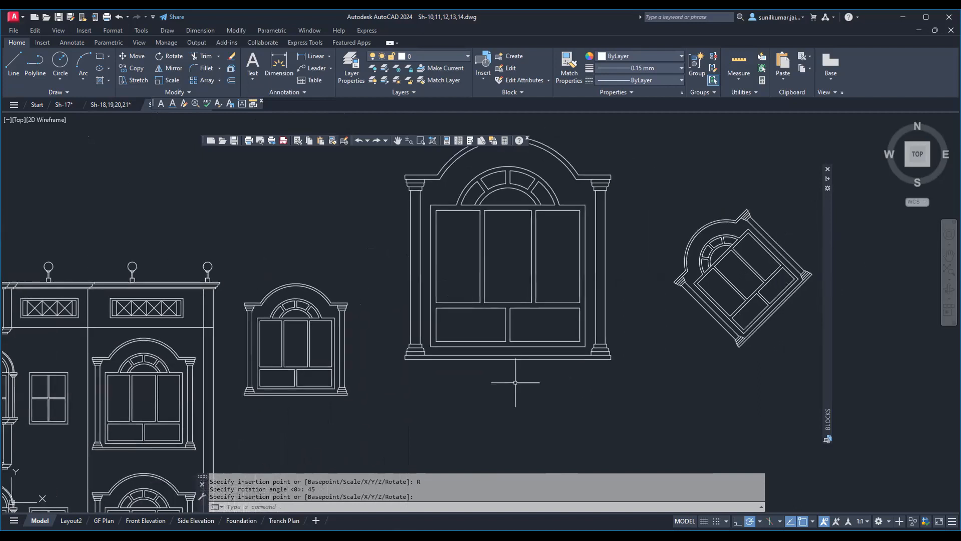
middle_drag(589, 356, 556, 377)
middle_drag(618, 334, 611, 369)
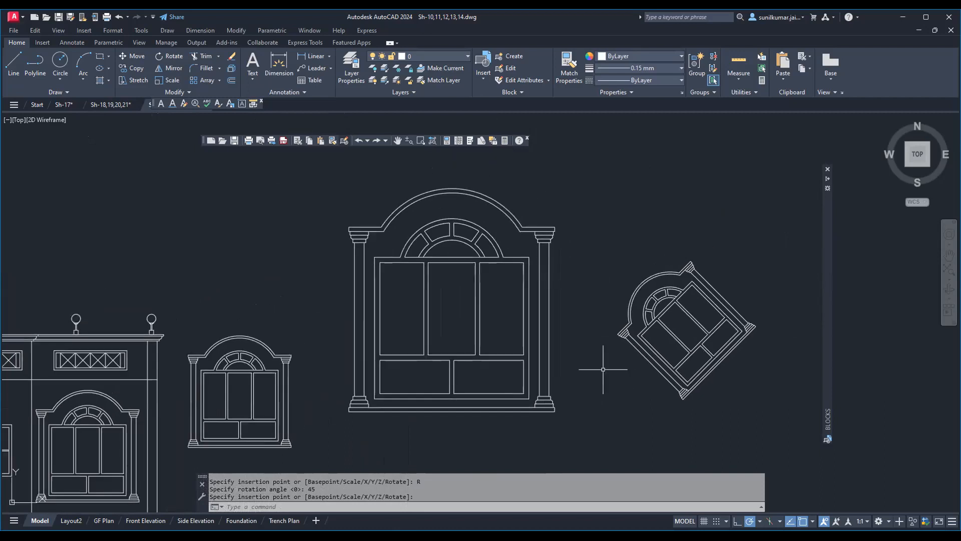
middle_drag(566, 346, 575, 365)
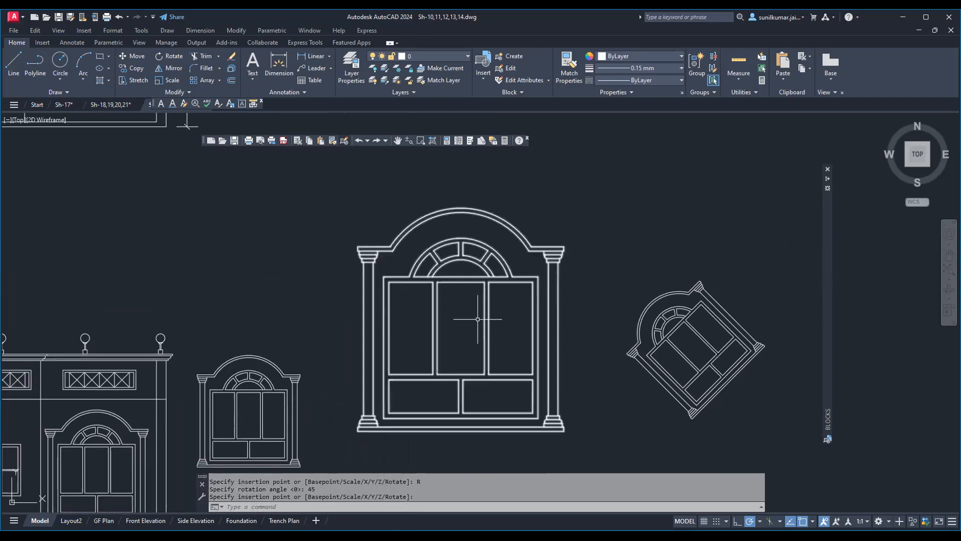
middle_drag(493, 311, 494, 326)
scroll(495, 327, down, 3)
scroll(408, 306, up, 5)
middle_drag(408, 305, 440, 285)
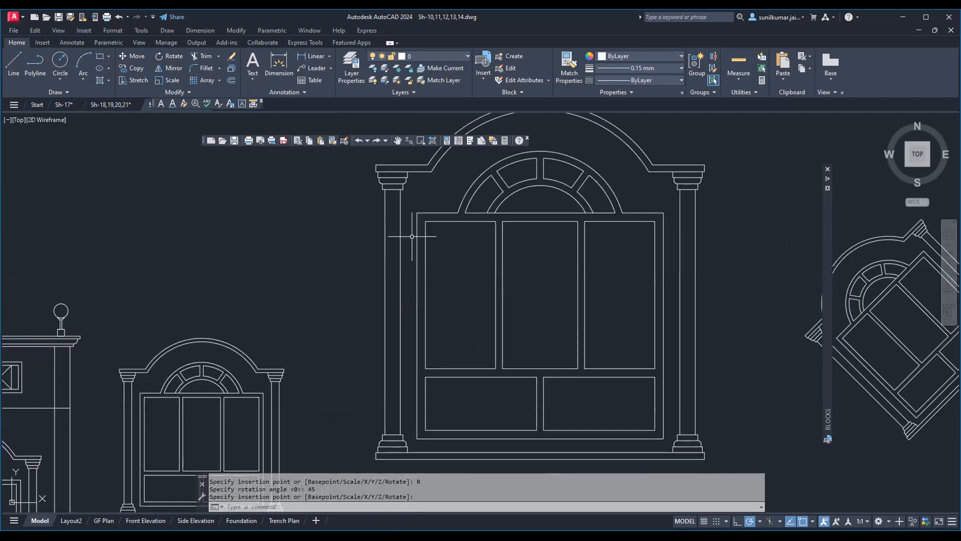
scroll(427, 220, down, 4)
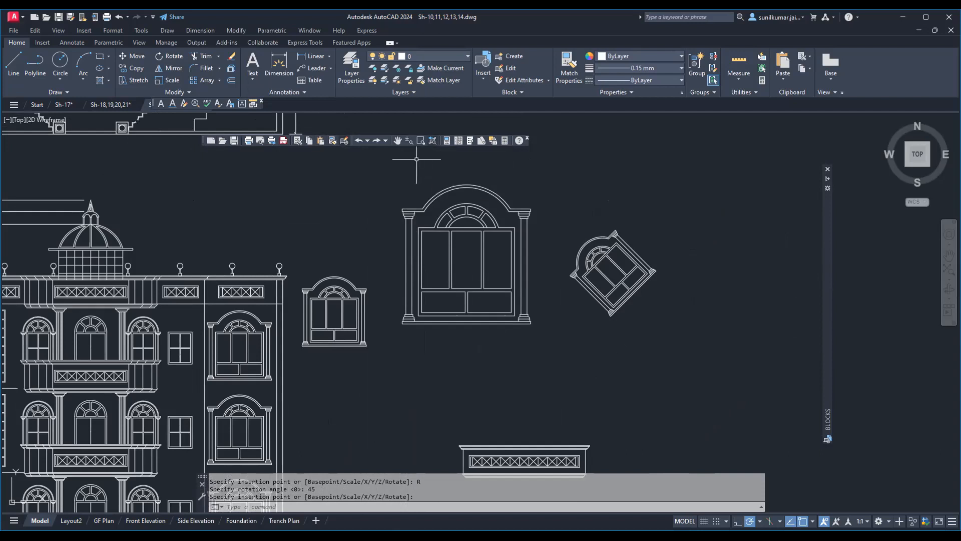
Move the floating toolbar lower in the drawing area and open the window block definition in the Block Editor.
drag(527, 142, 532, 199)
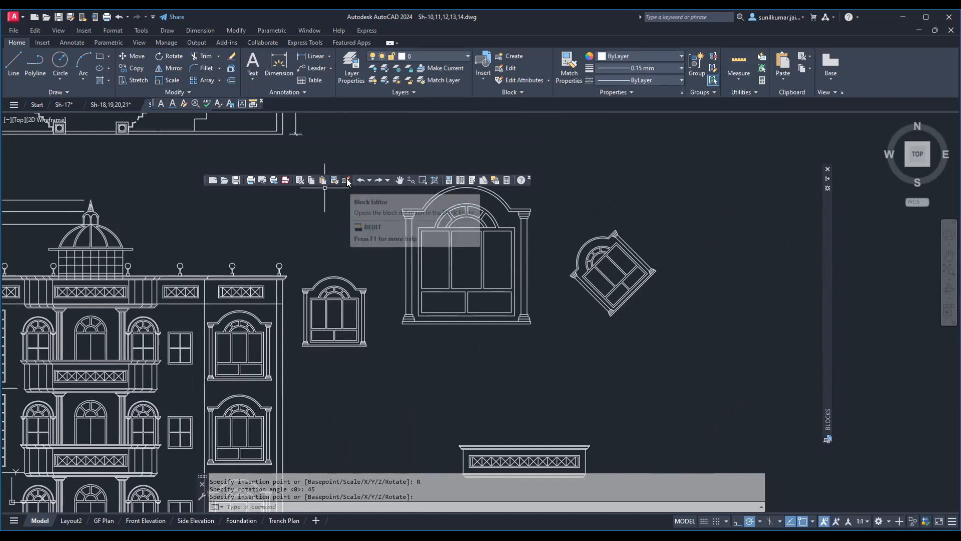
click(347, 181)
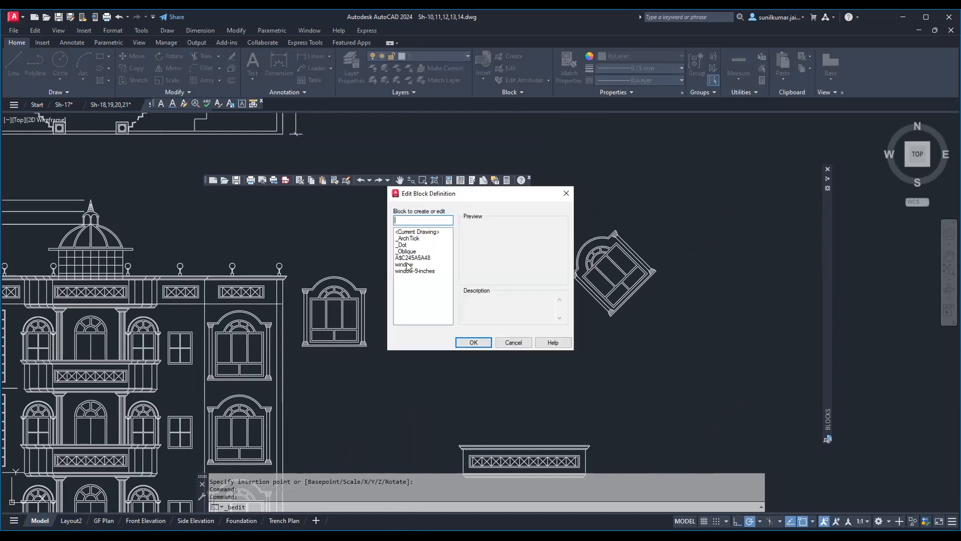
click(408, 265)
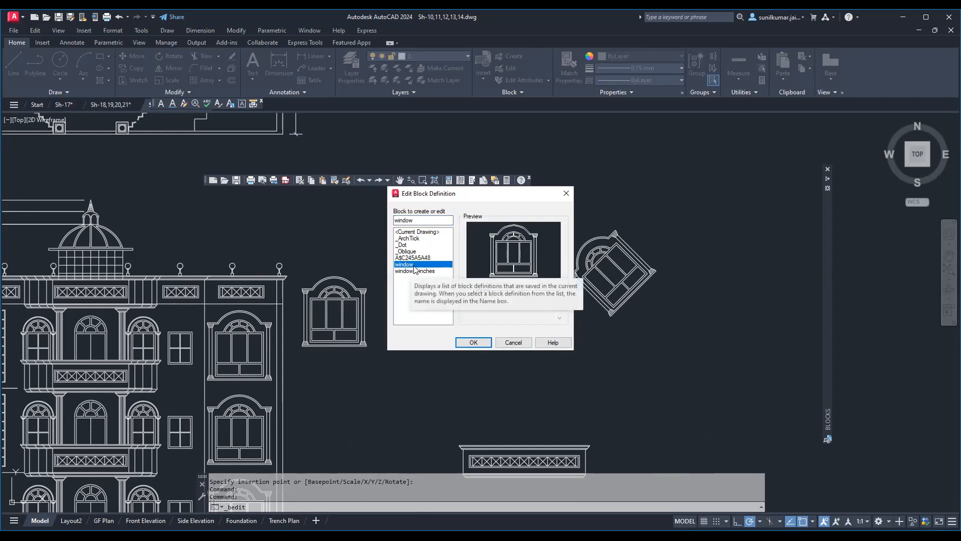
click(468, 344)
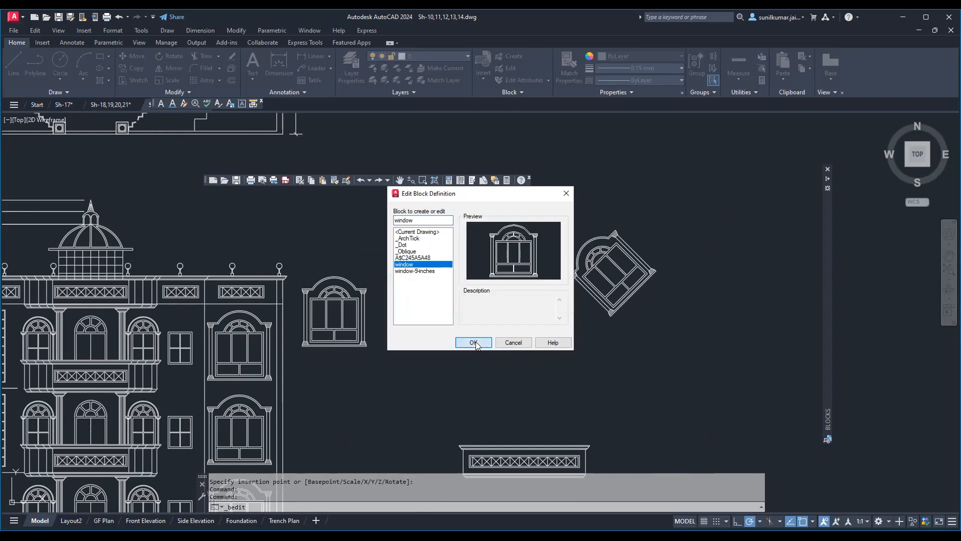
click(472, 344)
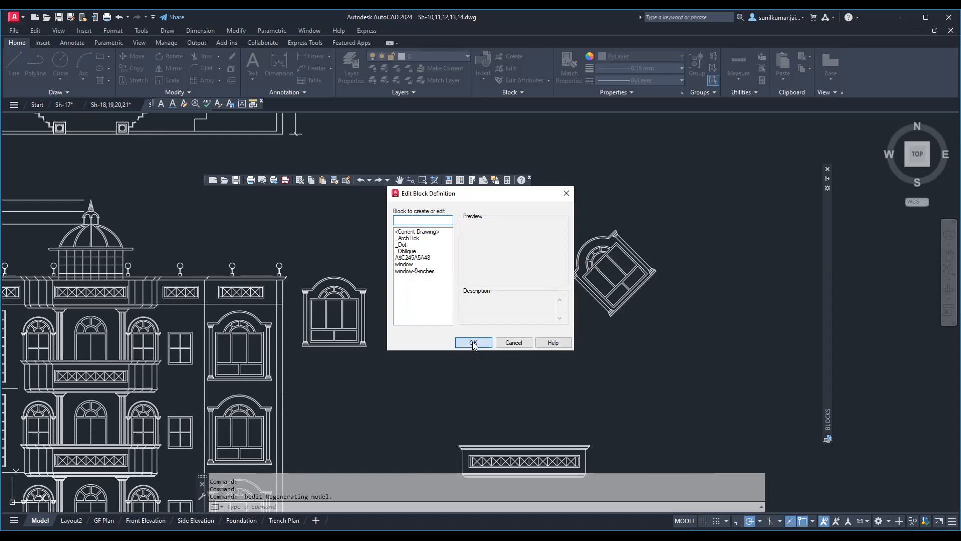
click(557, 225)
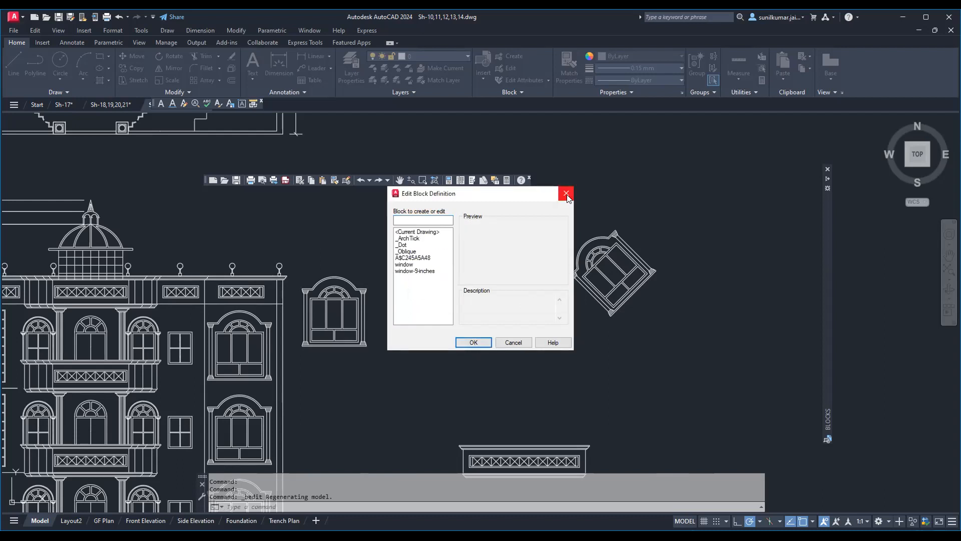
click(409, 264)
click(474, 343)
scroll(415, 312, down, 2)
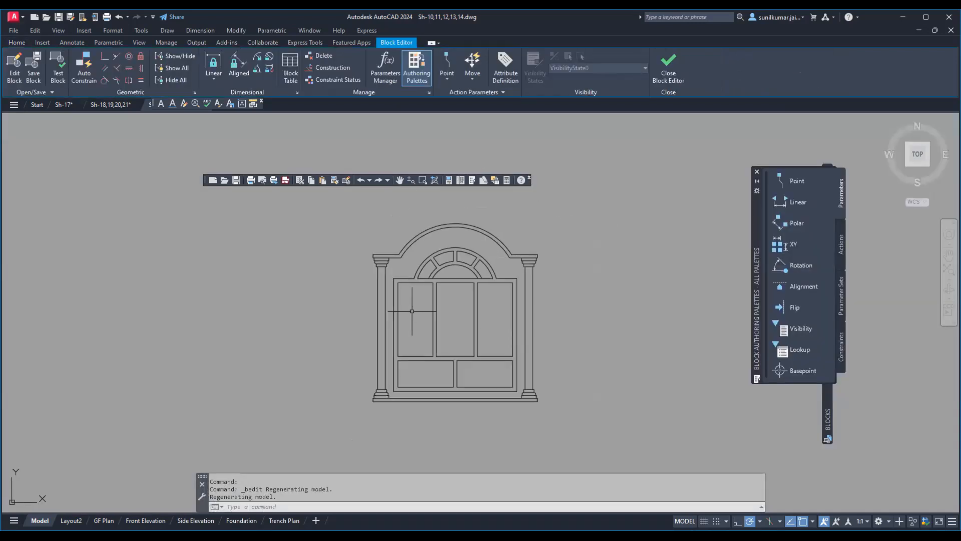
Hatch the window's two outer upper panes and the inner half-round of the arch in red, colour 237,31,36.
mouse_move(548, 339)
middle_down()
mouse_move(505, 334)
mouse_move(539, 344)
middle_up()
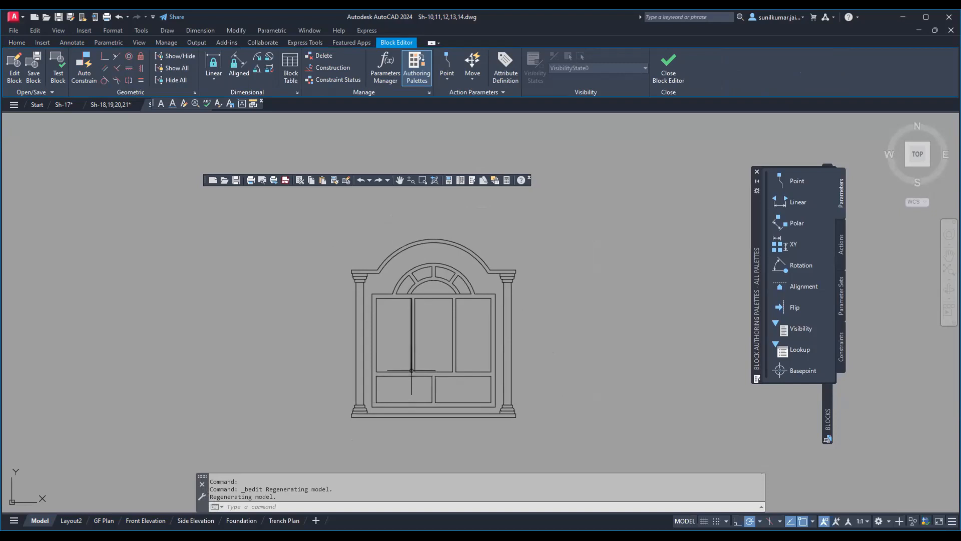
middle_drag(436, 346, 421, 337)
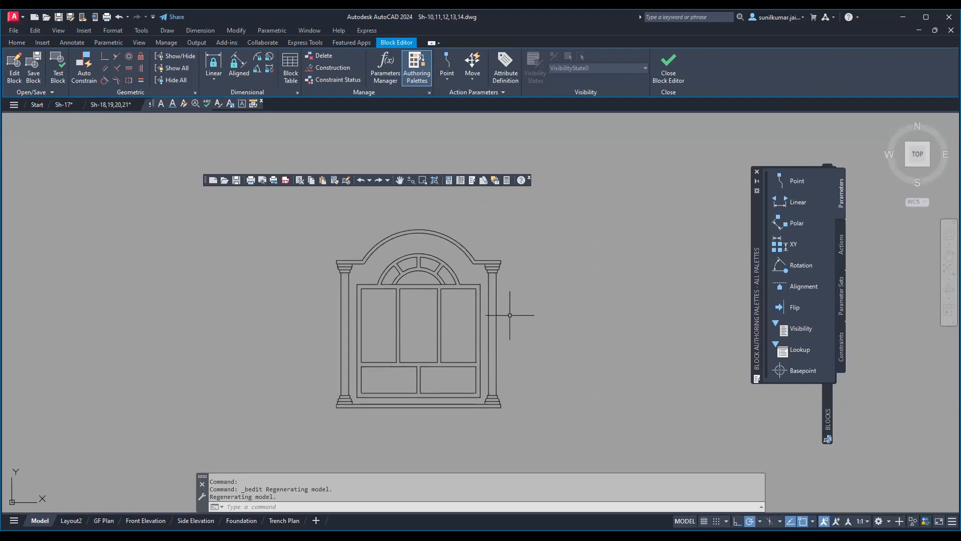
scroll(434, 338, up, 2)
scroll(451, 326, up, 1)
scroll(510, 313, down, 1)
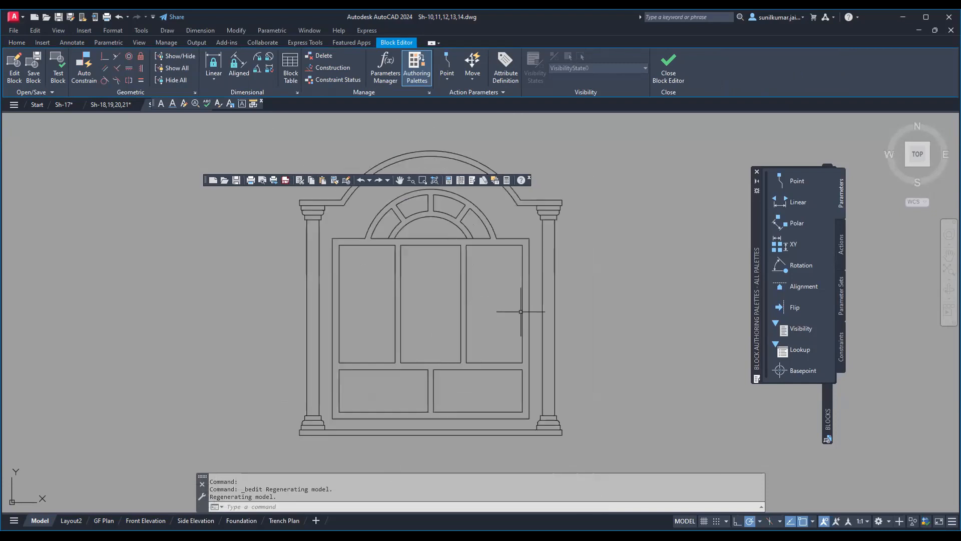
mouse_move(504, 302)
middle_down()
mouse_move(547, 308)
mouse_move(535, 332)
middle_up()
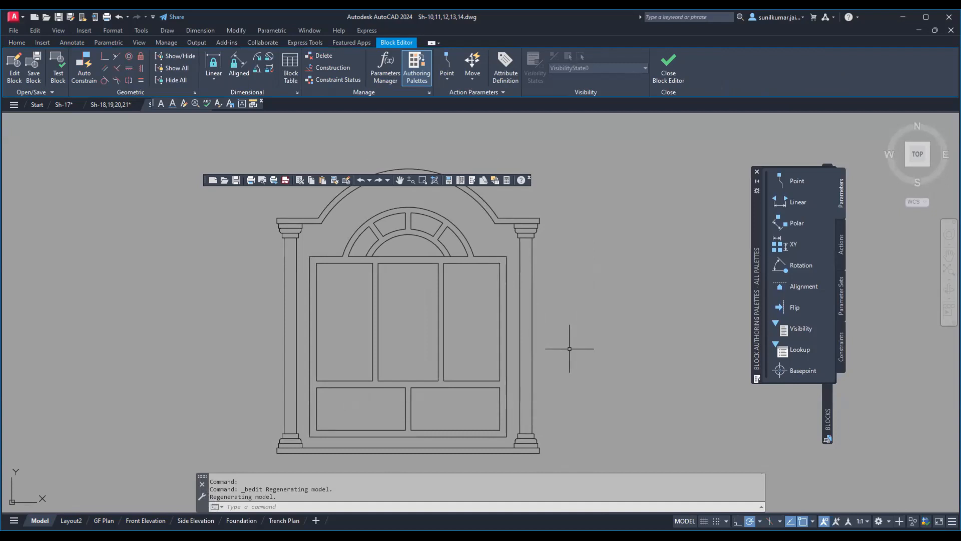
middle_drag(506, 332, 555, 330)
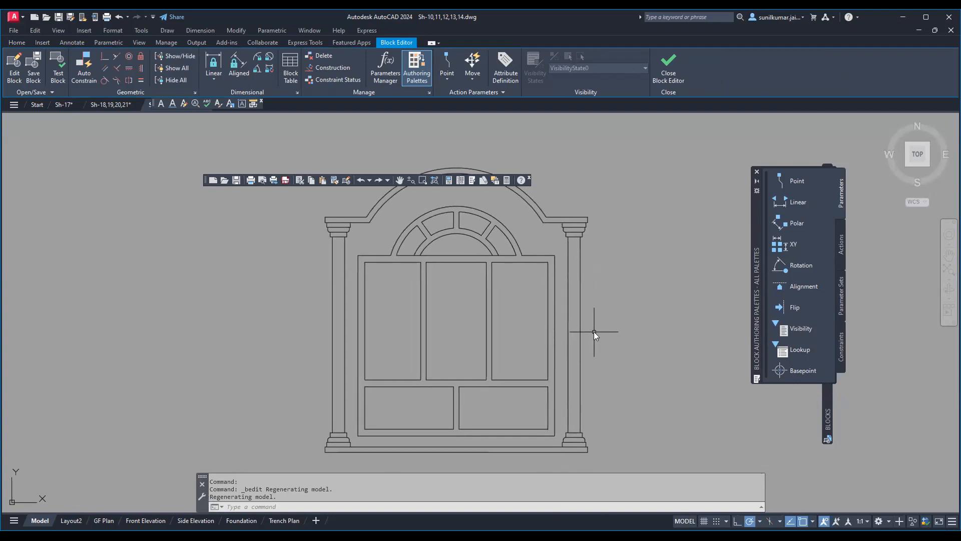
text(h)
key(Return)
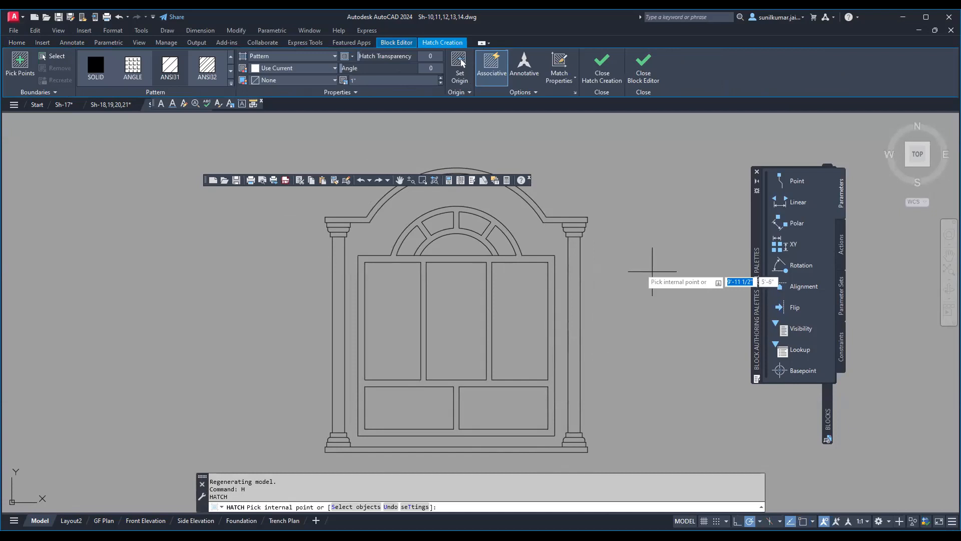
click(305, 68)
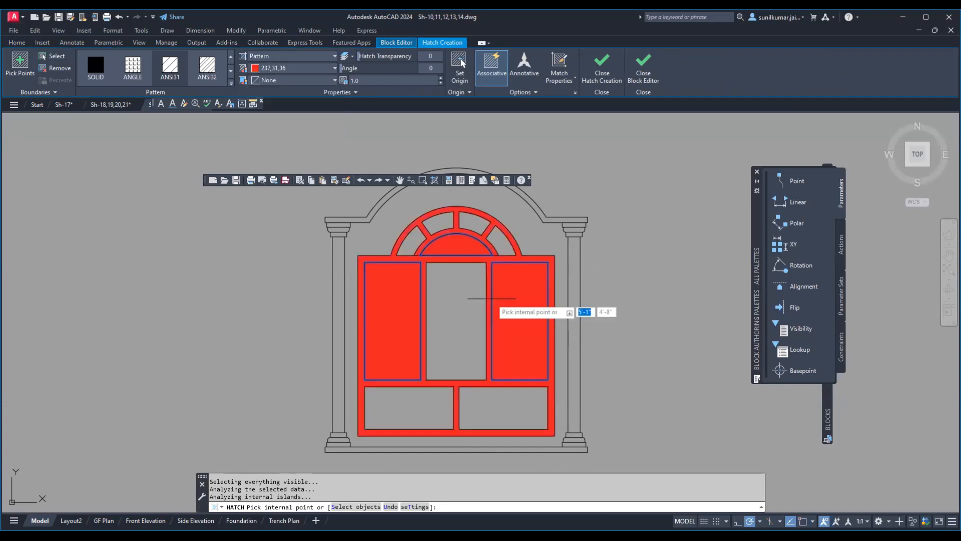
key(Return)
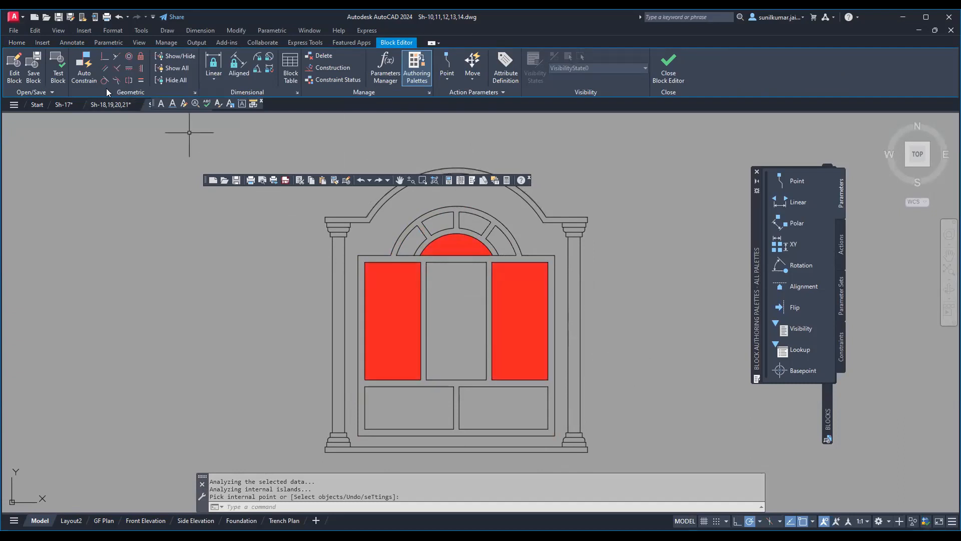
Save the edited window block and close the Block Editor.
click(34, 69)
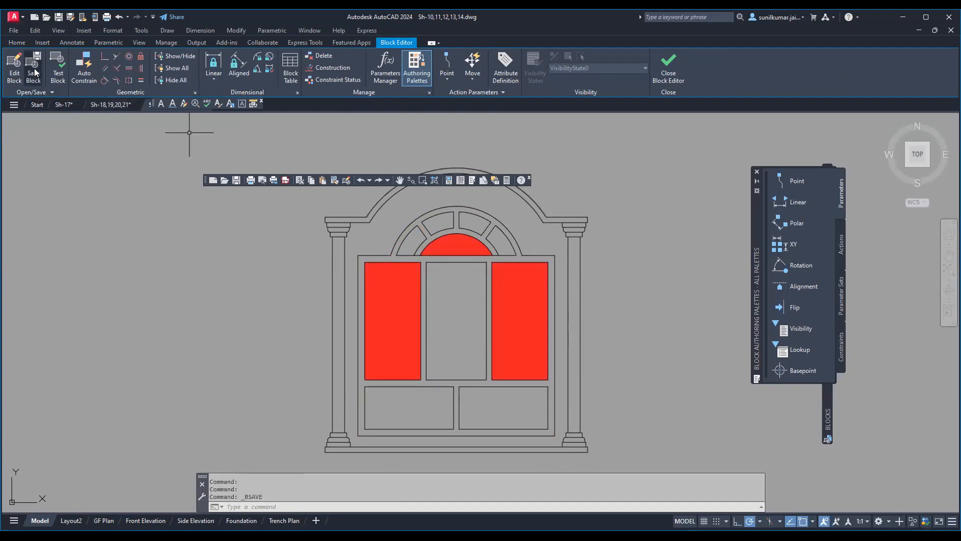
click(669, 75)
Check the red hatching on every window block copy in and beside the elevation.
mouse_move(407, 347)
middle_down()
mouse_move(500, 334)
mouse_move(508, 345)
mouse_move(466, 347)
mouse_move(507, 349)
middle_up()
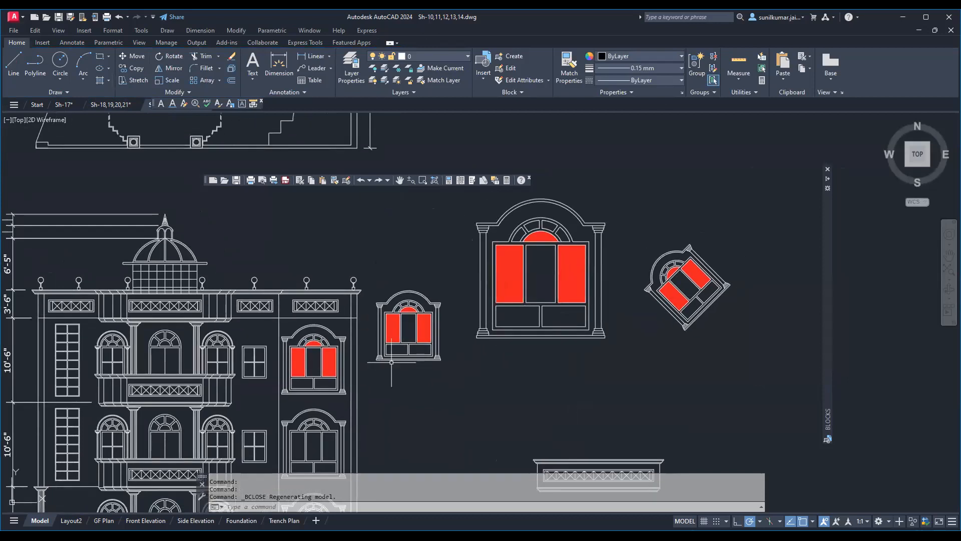
mouse_move(419, 357)
middle_down()
mouse_move(363, 362)
mouse_move(411, 357)
mouse_move(386, 367)
middle_up()
scroll(332, 370, up, 1)
scroll(459, 350, down, 1)
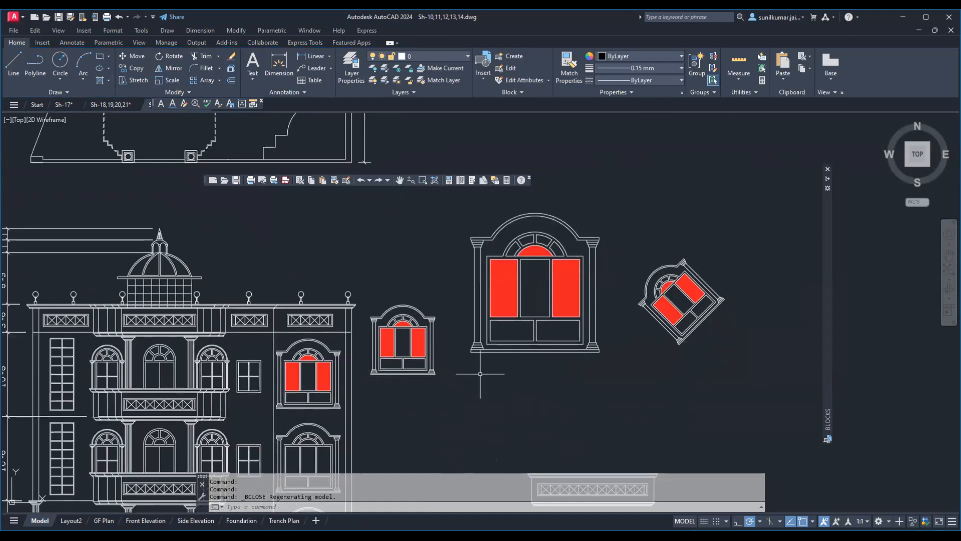
middle_drag(484, 368, 565, 360)
scroll(604, 371, down, 2)
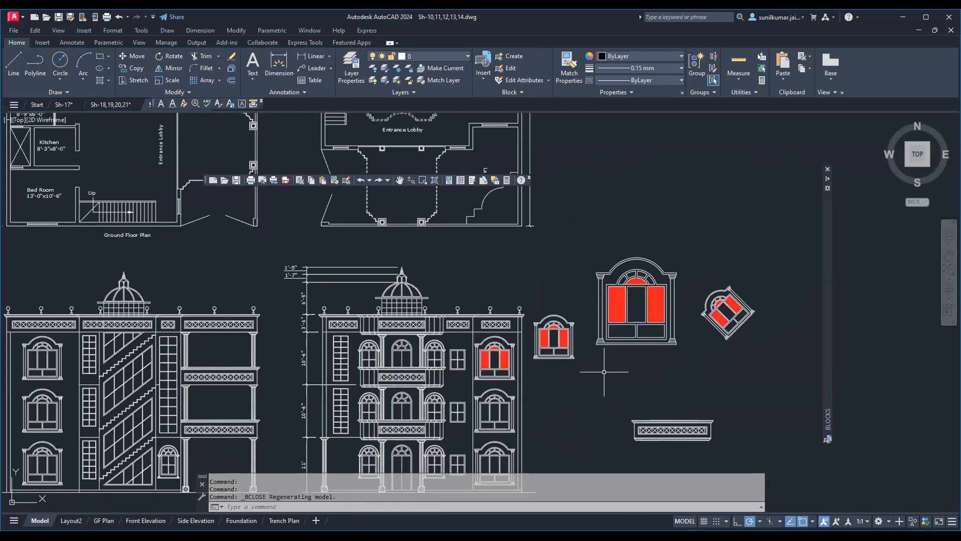
scroll(604, 371, up, 2)
middle_drag(523, 371, 392, 396)
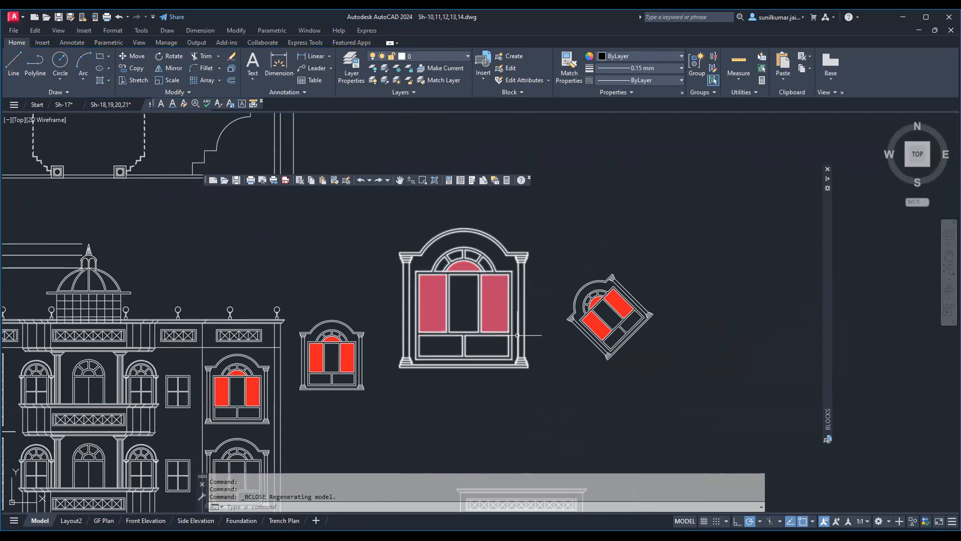
mouse_move(440, 322)
middle_down()
mouse_move(450, 325)
mouse_move(408, 330)
middle_up()
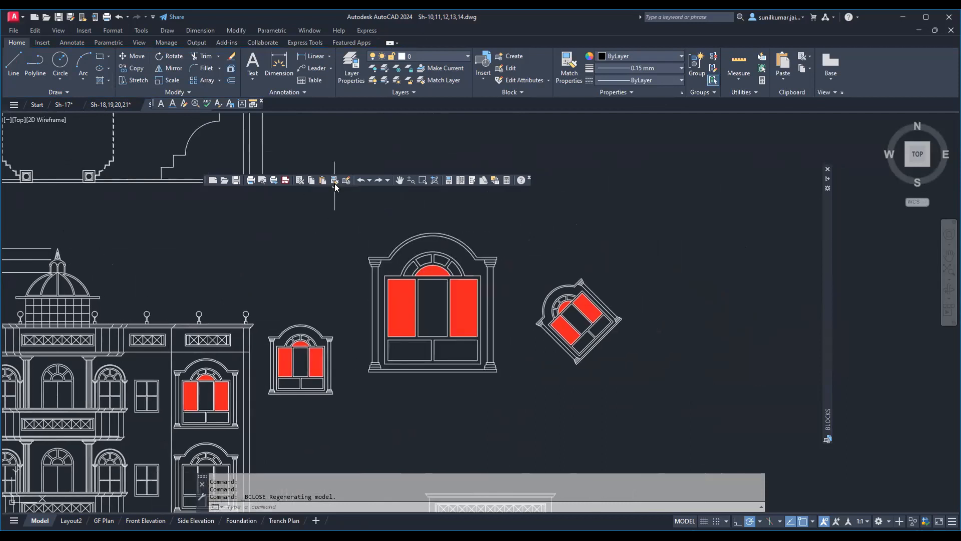
mouse_move(485, 318)
middle_down()
mouse_move(555, 327)
mouse_move(497, 296)
middle_up()
scroll(525, 325, down, 2)
middle_drag(586, 308, 506, 314)
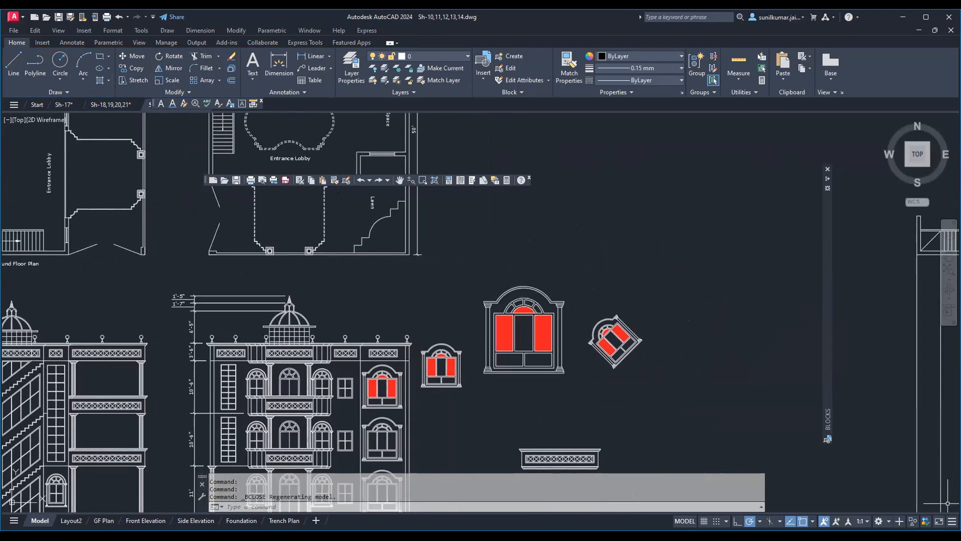